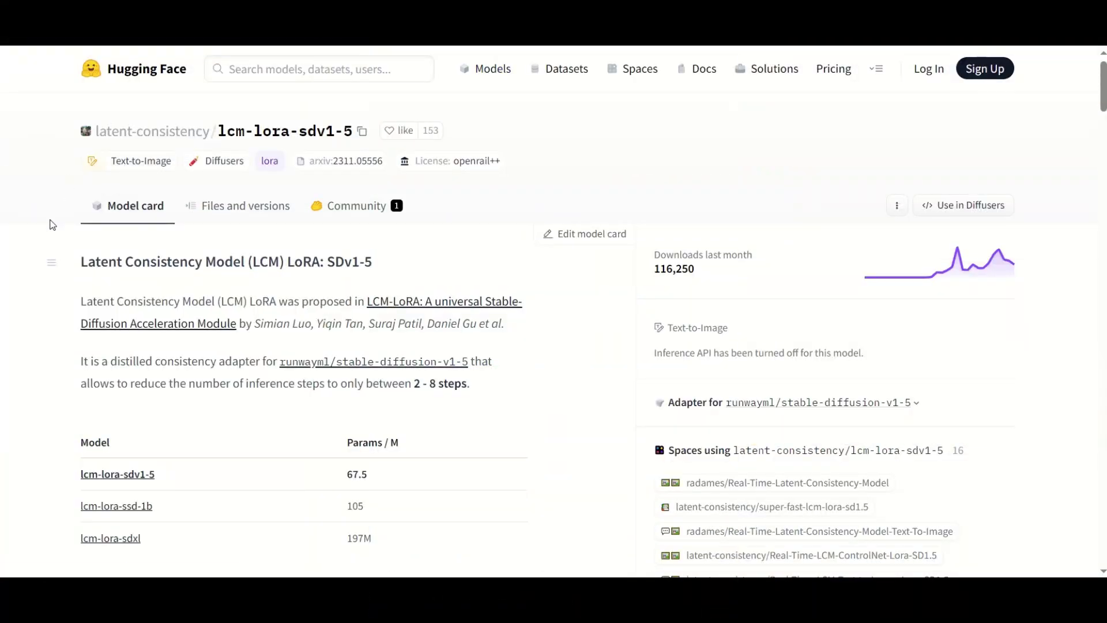
# - Copy the two pip install commands from the lcm-lora-sdv1-5 model card
pyautogui.scroll(-4, 51, 224)
pyautogui.scroll(-4, 52, 225)
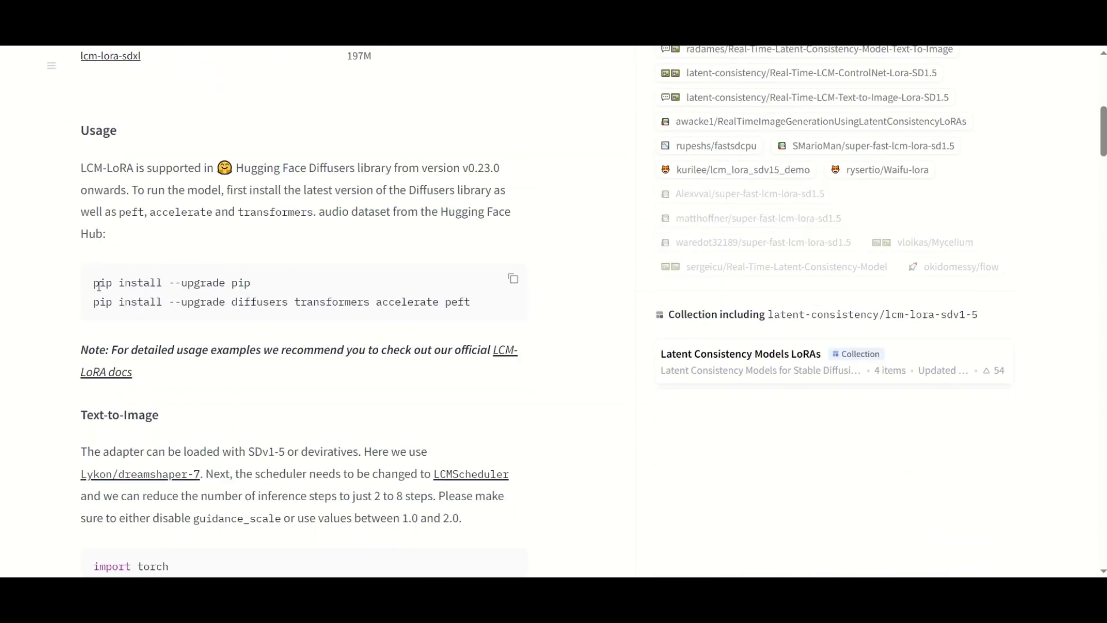
pyautogui.moveTo(95, 284); pyautogui.dragTo(507, 307)
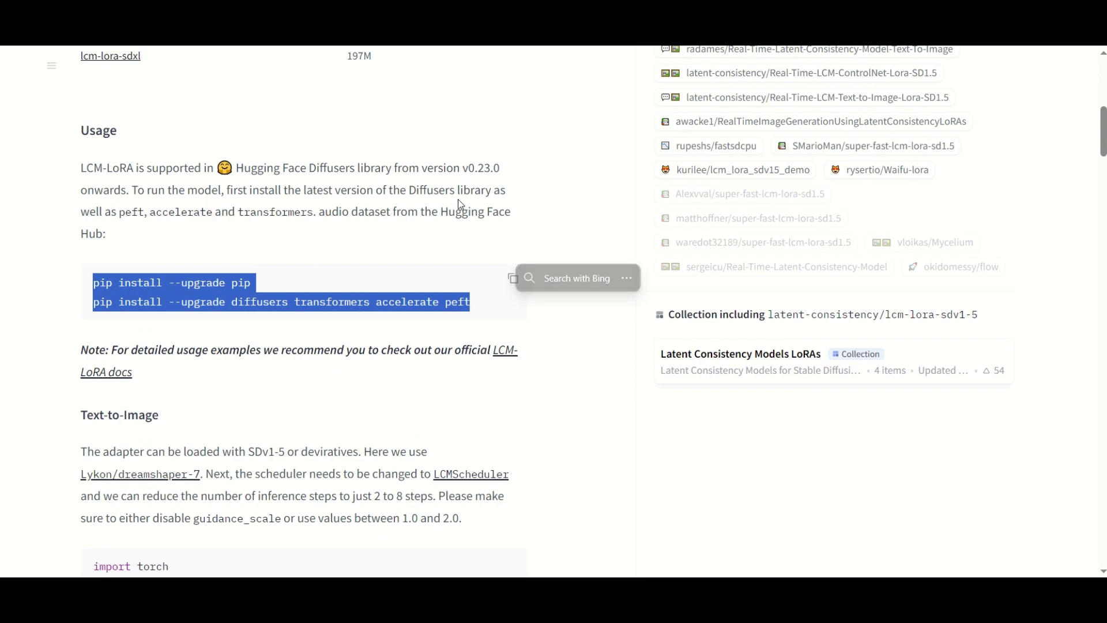
pyautogui.hotkey('ctrl', 'c')
pyautogui.click(389, 185)
pyautogui.scroll(8, 386, 183)
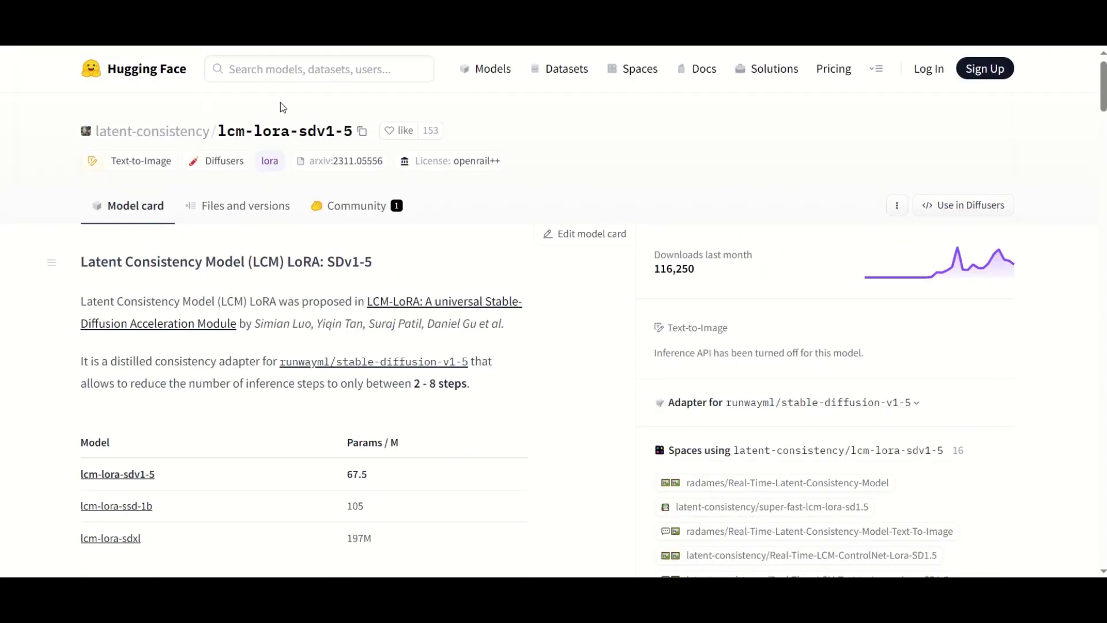
# - Download pytorch_lora_weights.safetensors from Files and versions, then open the SDXL LoRA's file list
pyautogui.click(252, 209)
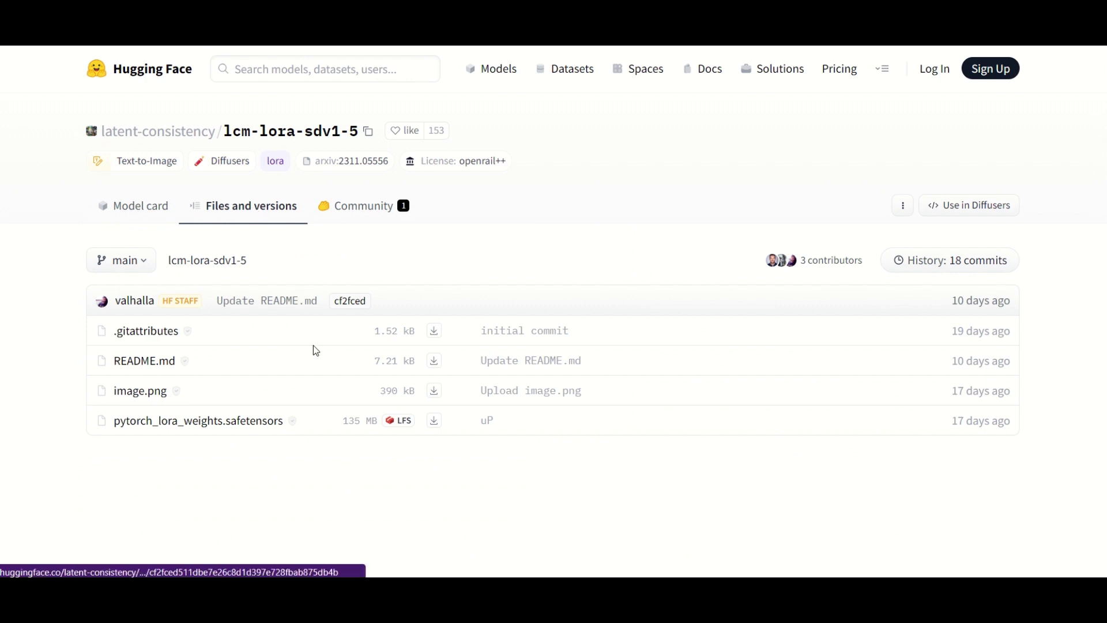
pyautogui.click(435, 421)
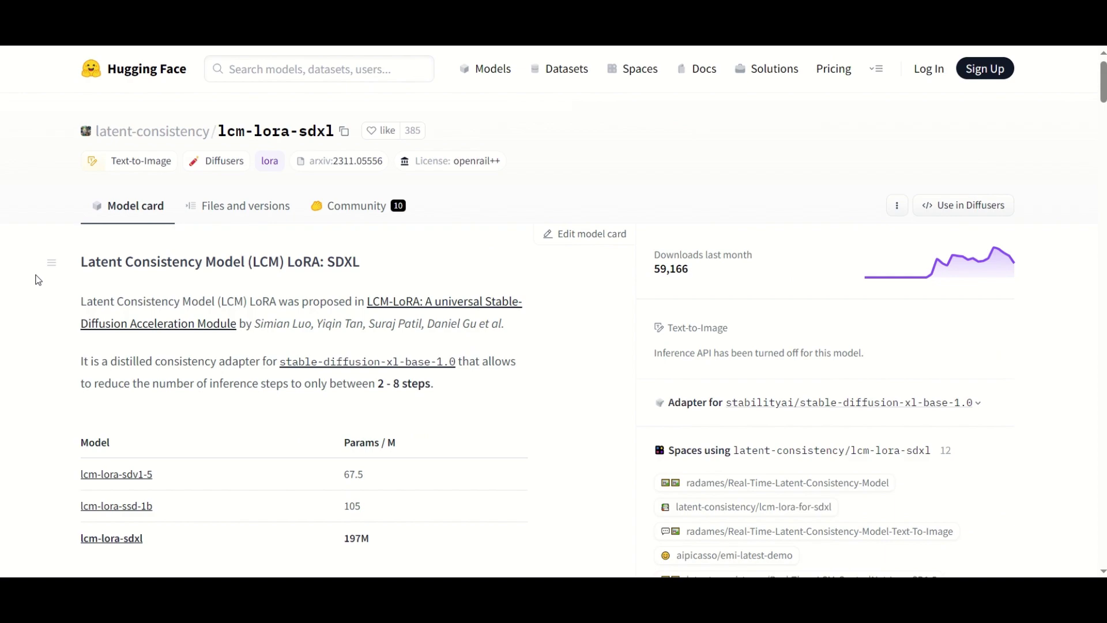
pyautogui.scroll(-7, 84, 242)
pyautogui.scroll(7, 84, 242)
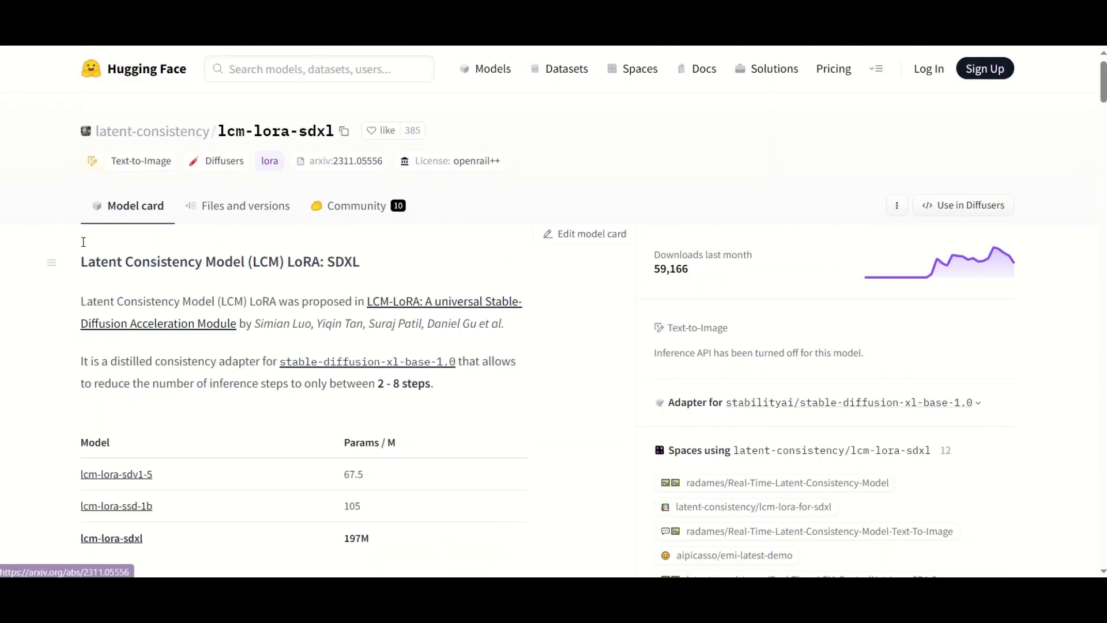
pyautogui.click(249, 213)
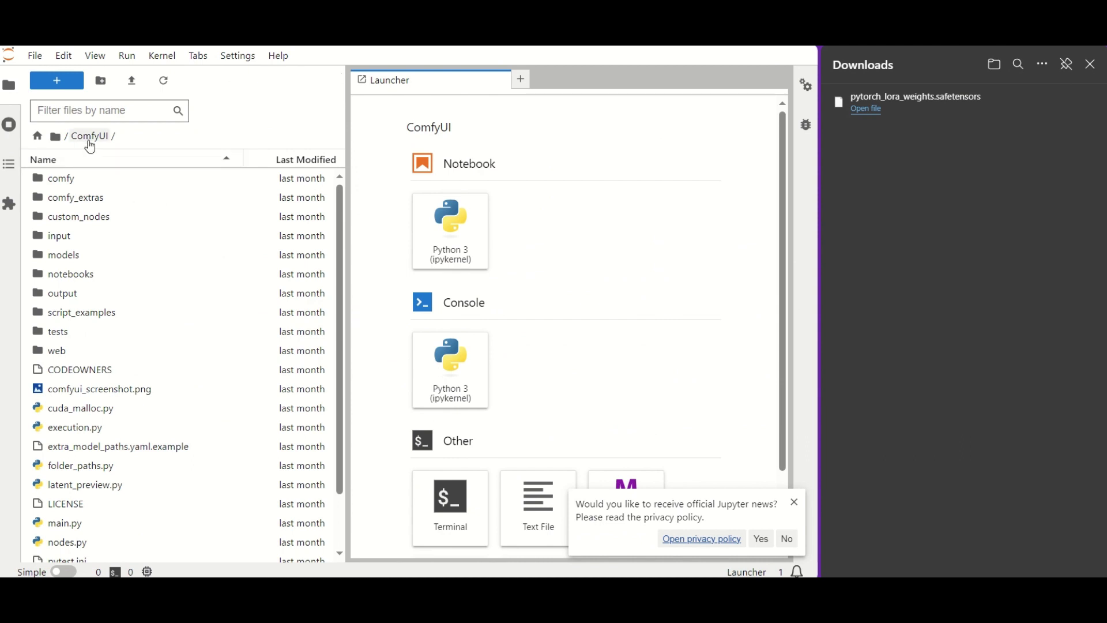
# - Upload the downloaded 128 MB LoRA weights file into ComfyUI/models/loras
pyautogui.click(70, 257)
pyautogui.doubleClick(70, 257)
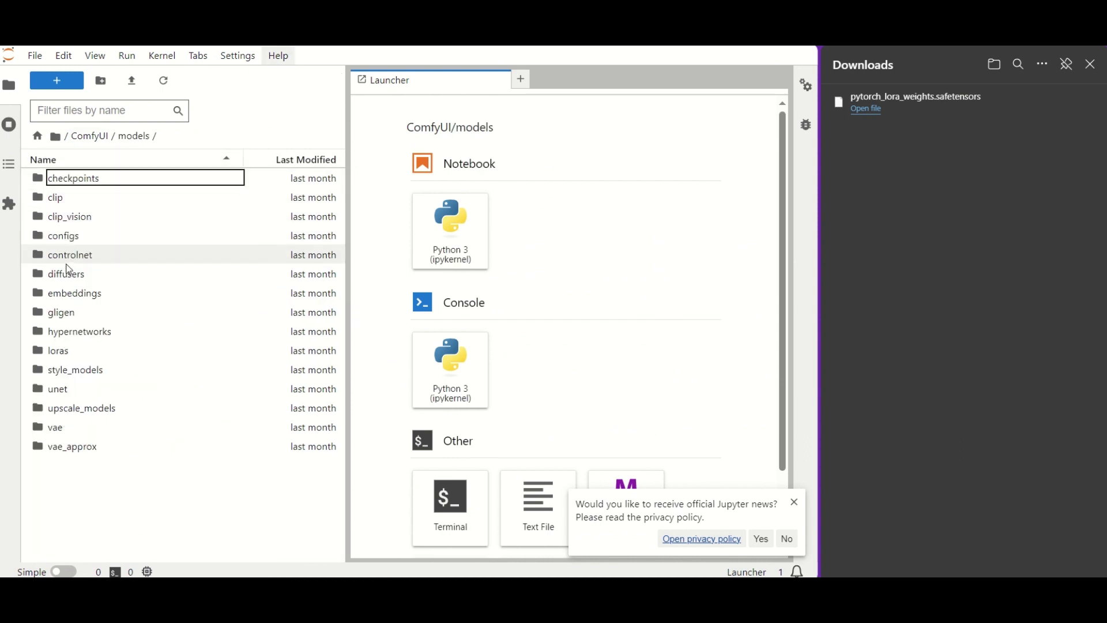
pyautogui.doubleClick(65, 353)
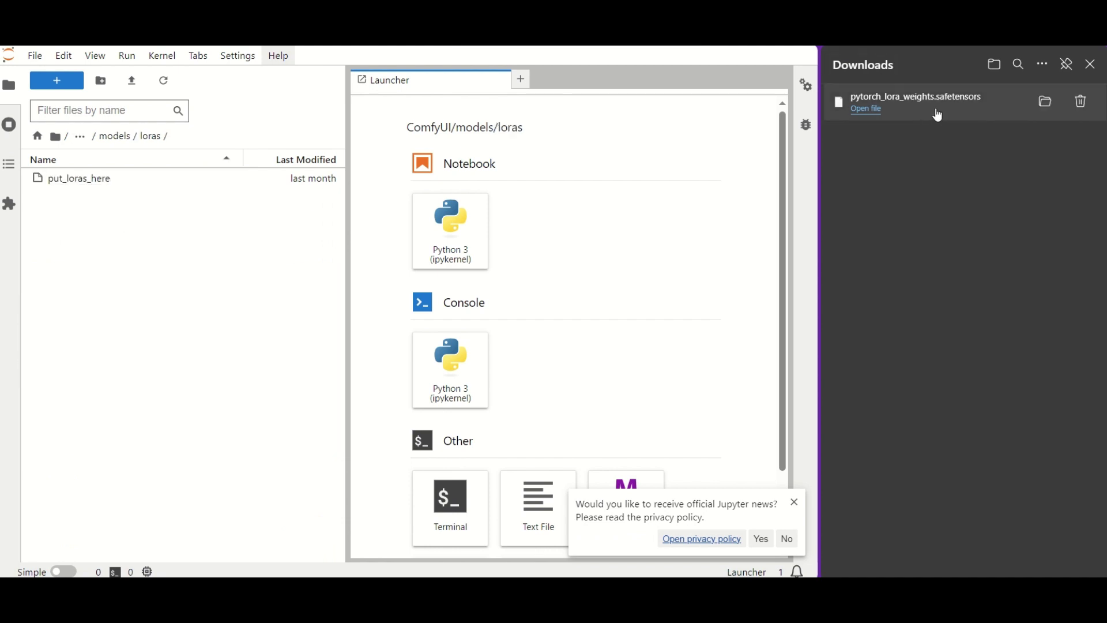
pyautogui.moveTo(937, 113); pyautogui.dragTo(162, 270)
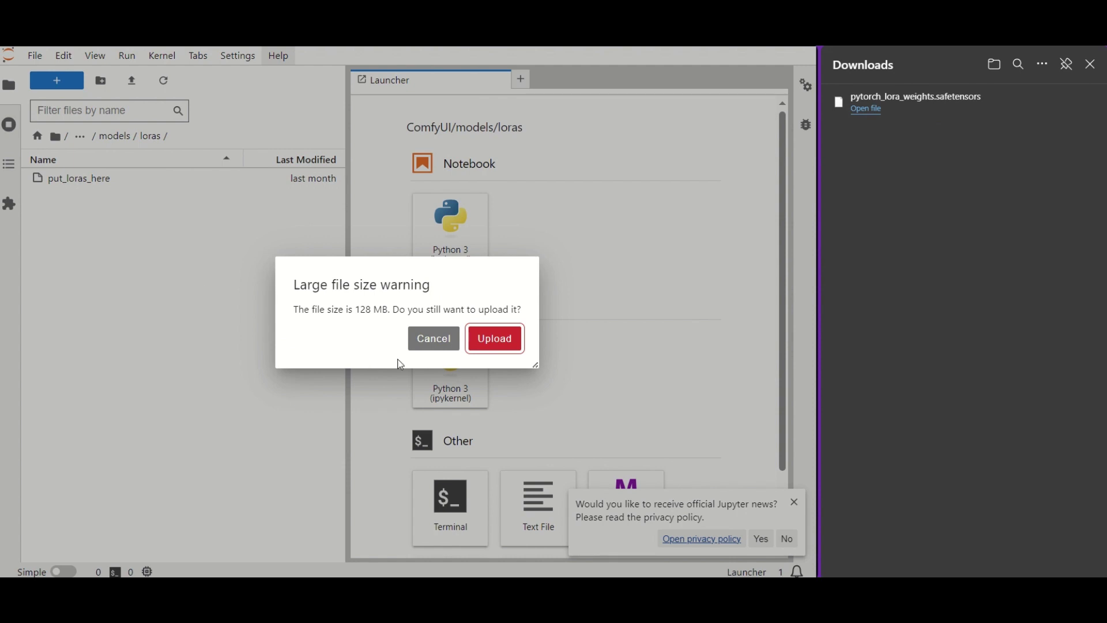
pyautogui.click(496, 340)
# - Rename the uploaded weights file to LCM_Lora_SD15
pyautogui.click(90, 202)
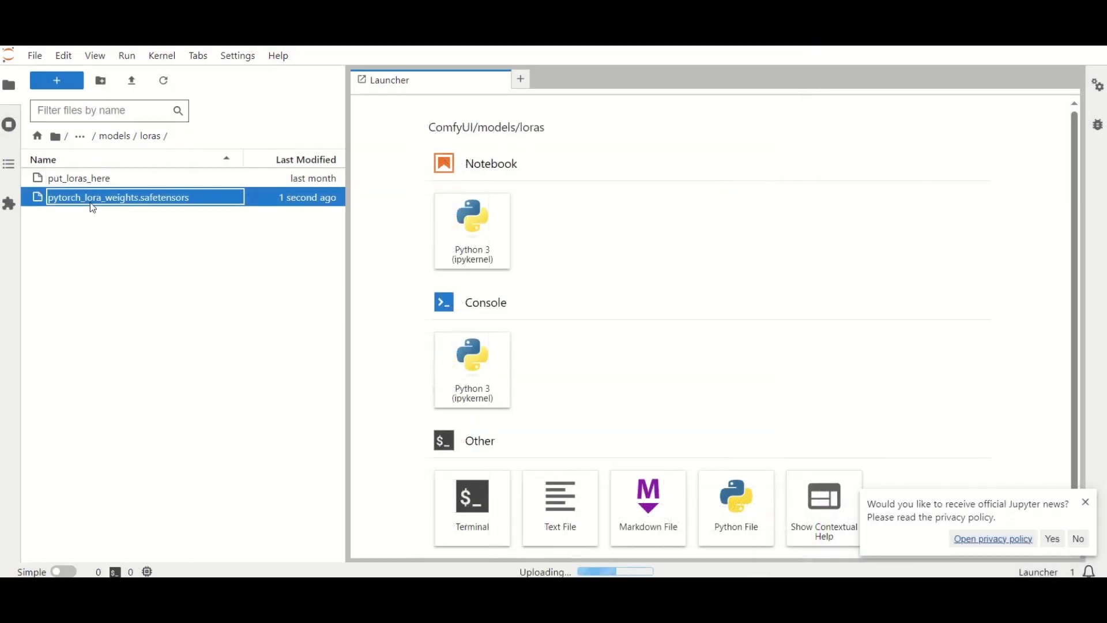
pyautogui.click(91, 203)
pyautogui.press('Home')
pyautogui.write('LCM_L')
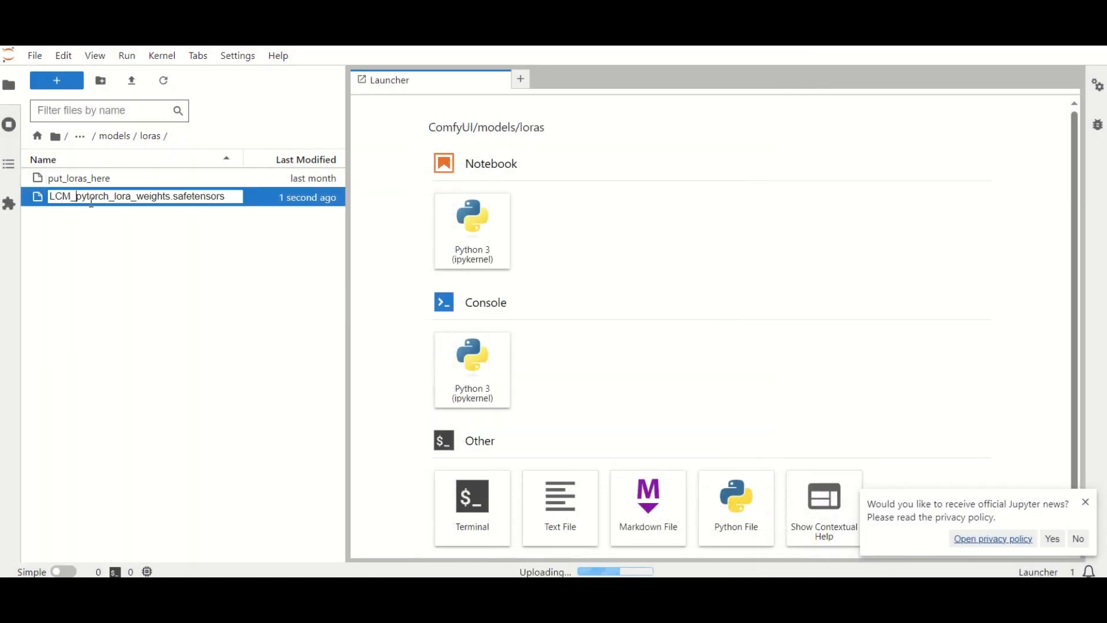
pyautogui.write('ora_SD15')
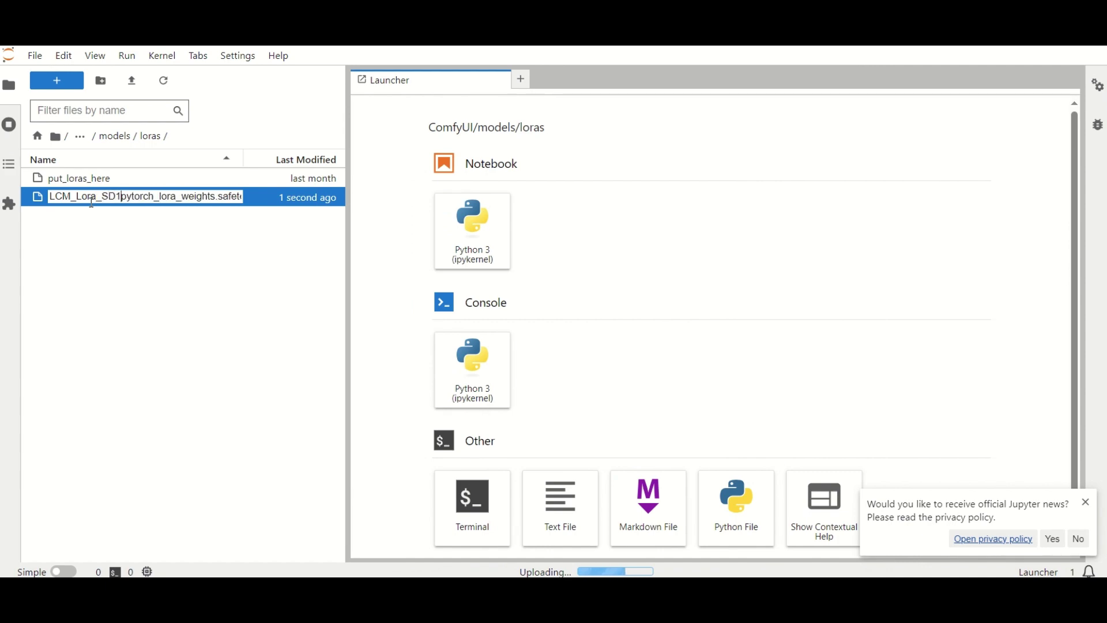
pyautogui.press('Delete')
pyautogui.press('Delete')
pyautogui.press('Delete')
pyautogui.press('Delete')
pyautogui.press('Delete')
pyautogui.press('Delete')
pyautogui.press('Delete')
pyautogui.press('Delete')
pyautogui.press('Delete')
pyautogui.press('Delete')
pyautogui.press('Delete')
pyautogui.press('Delete')
pyautogui.press('Delete')
pyautogui.press('Delete')
pyautogui.press('Delete')
pyautogui.press('Delete')
pyautogui.press('Delete')
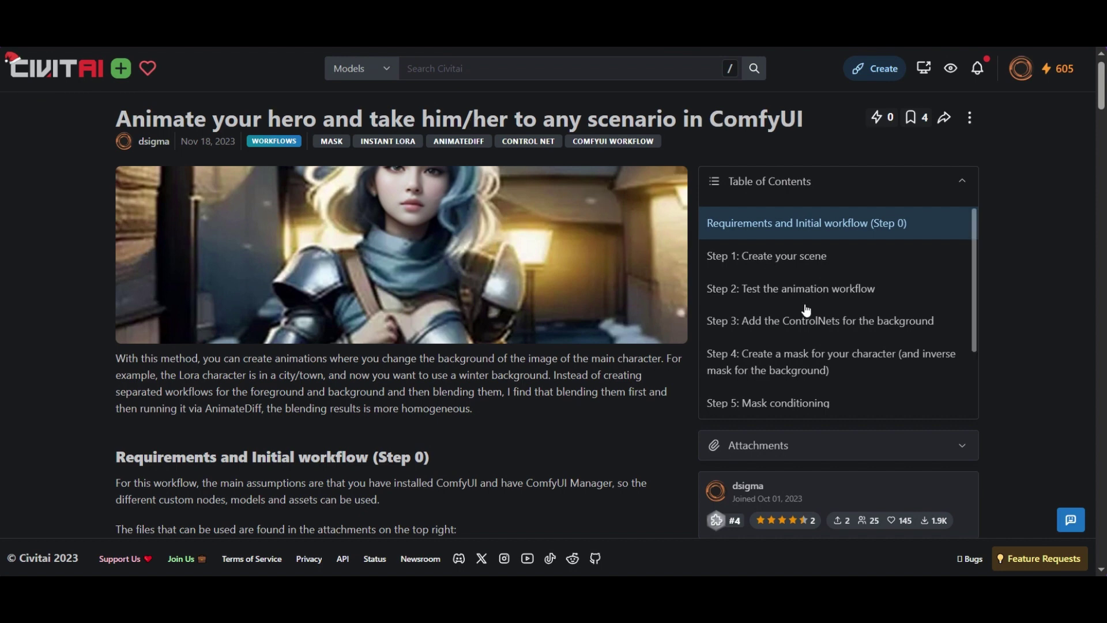
# - Check the missing custom nodes, then download BackgroundInstantLora AnimateDiff template.json from Attachments
pyautogui.scroll(-1, 815, 315)
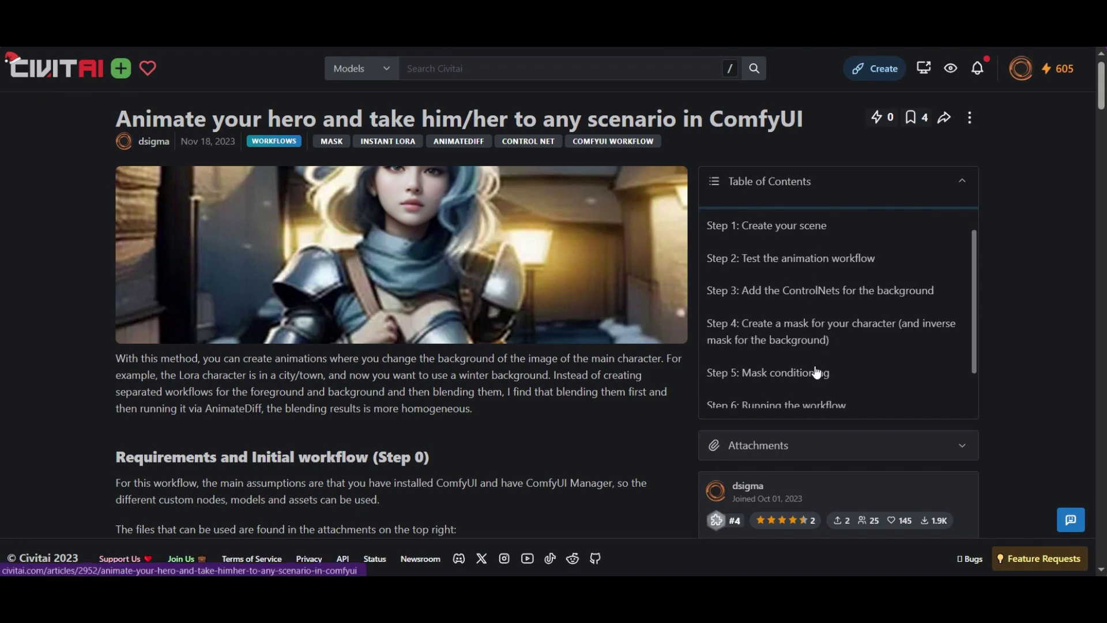
pyautogui.click(818, 448)
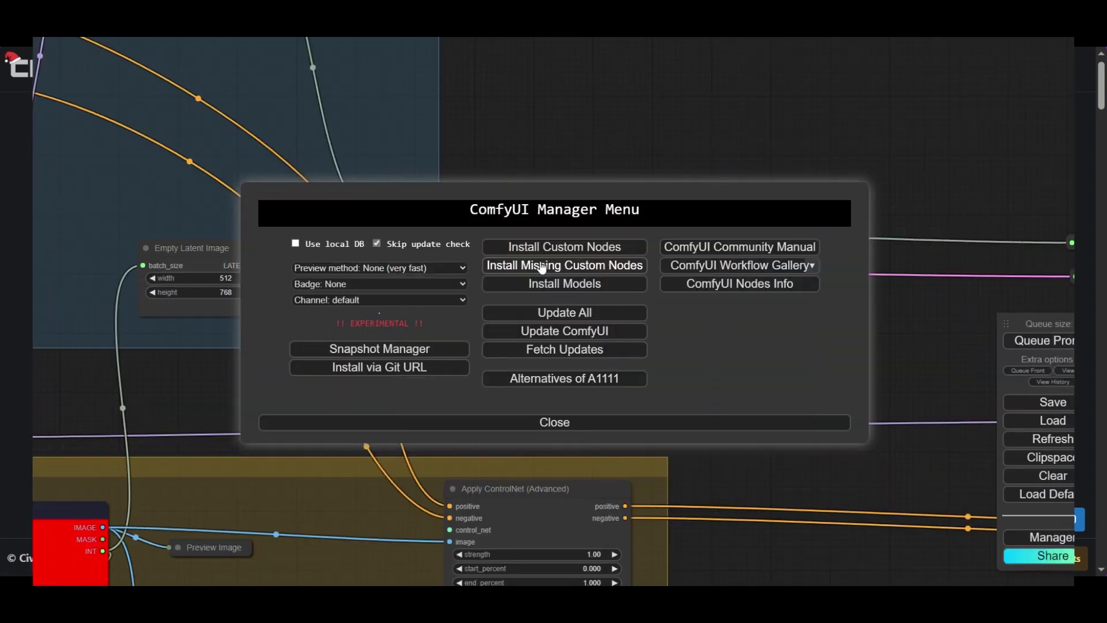
pyautogui.click(542, 268)
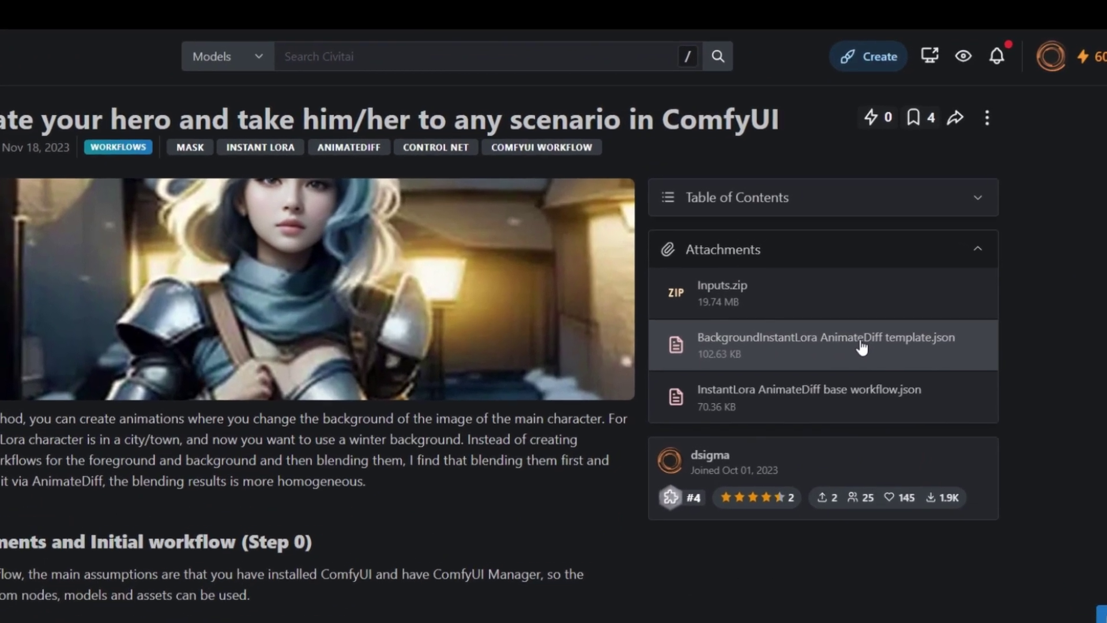
pyautogui.click(855, 360)
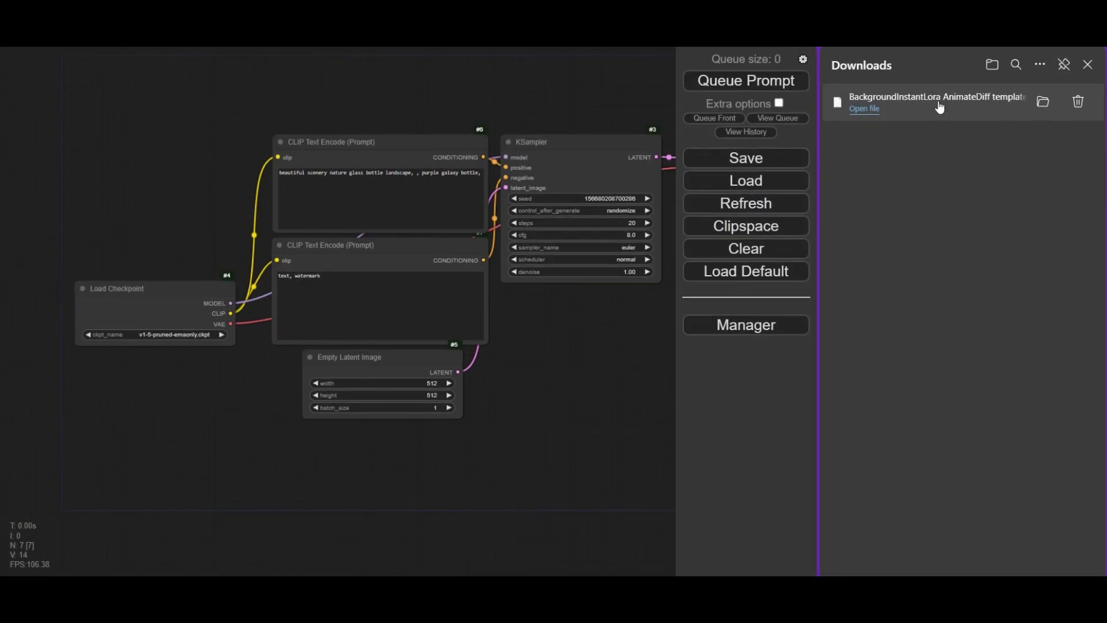
# - Load the downloaded template.json workflow onto the canvas and open the Image Save node's options
pyautogui.moveTo(934, 99); pyautogui.dragTo(203, 193)
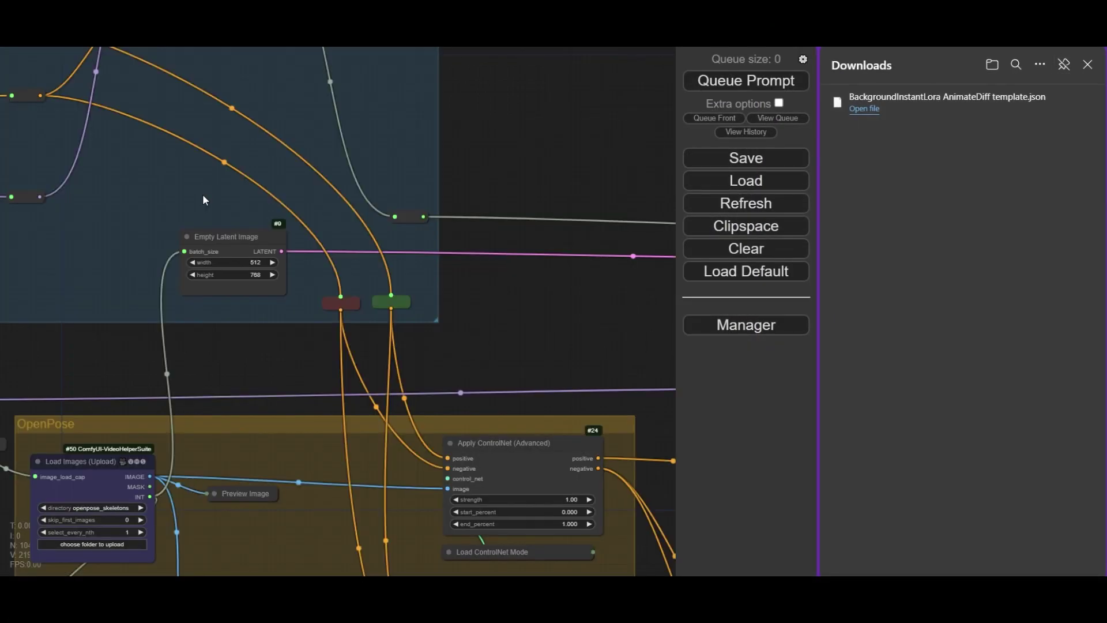
pyautogui.click(1090, 66)
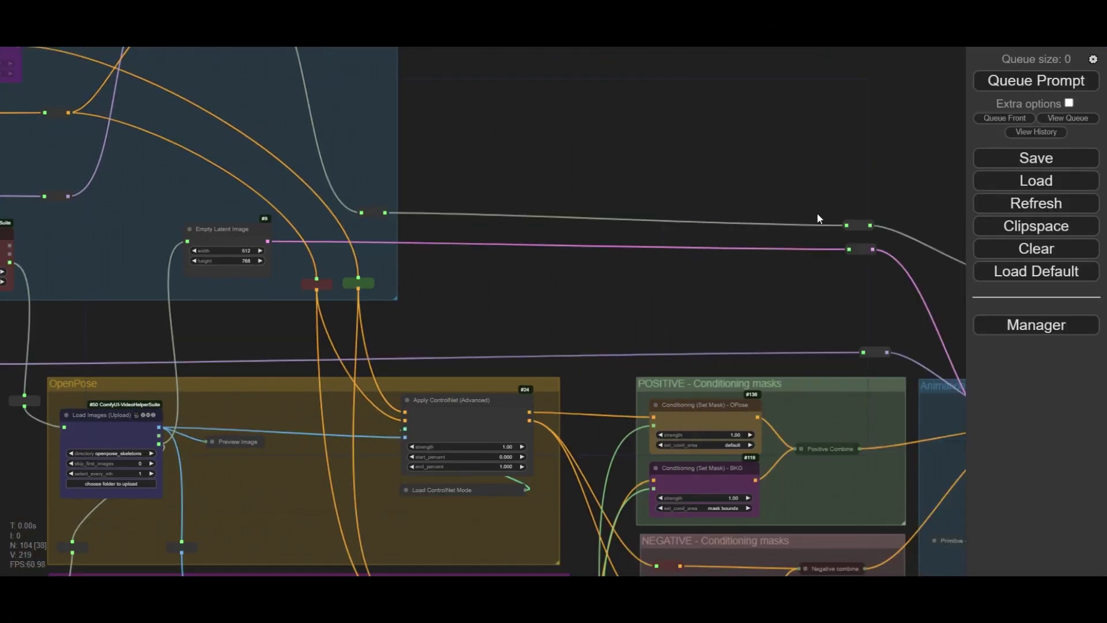
pyautogui.scroll(-4, 683, 143)
pyautogui.moveTo(750, 248); pyautogui.dragTo(450, 116)
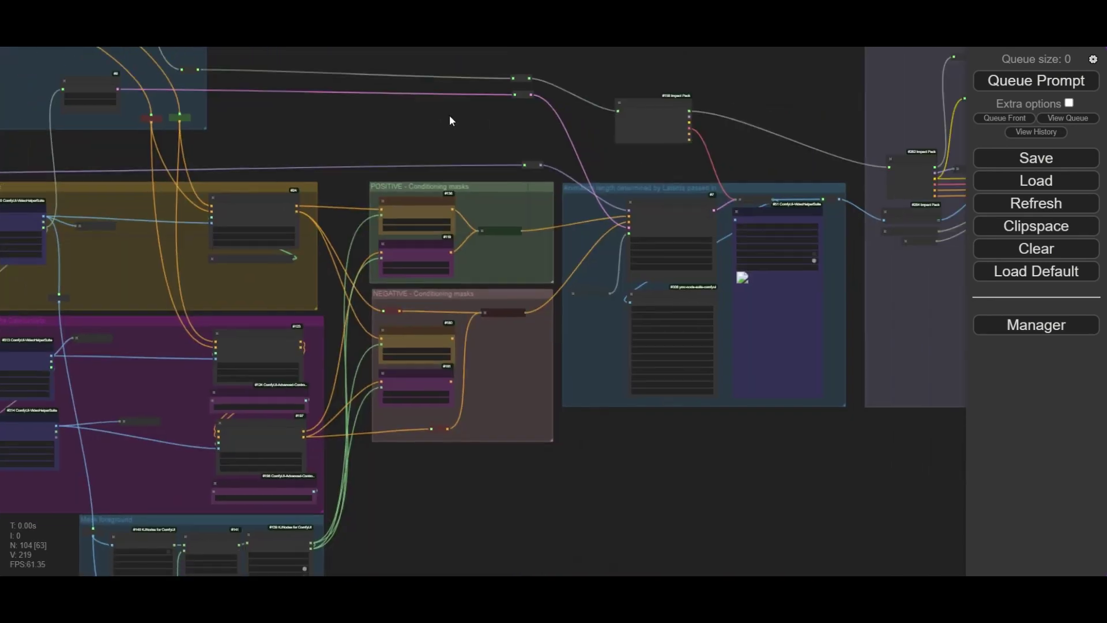
pyautogui.scroll(7, 556, 404)
pyautogui.rightClick(456, 271)
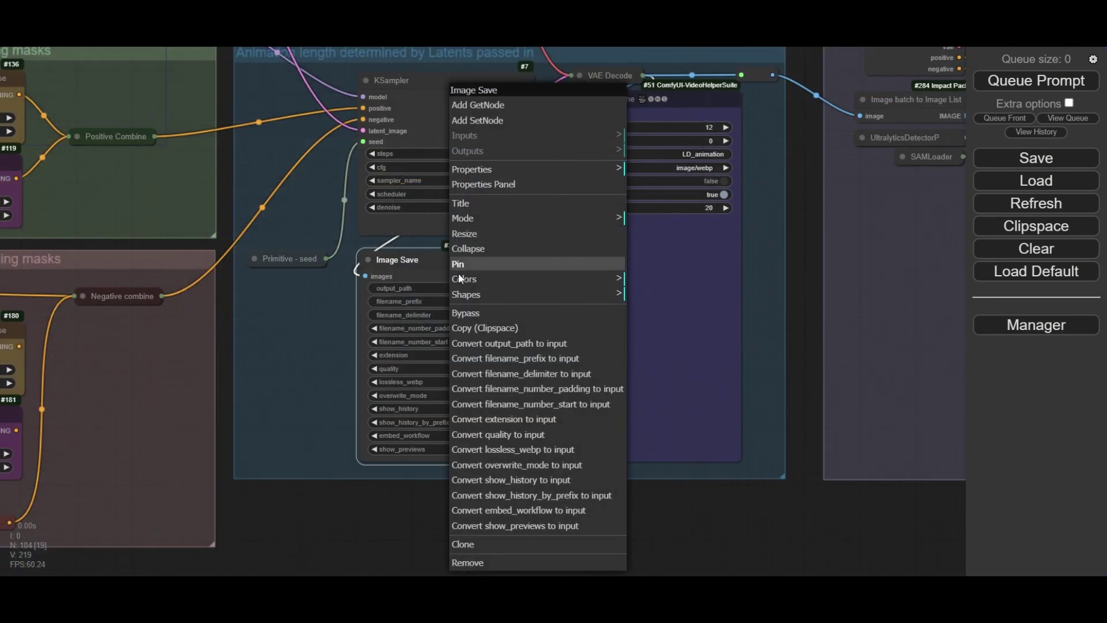
# - Bypass all nodes in the Face Detailer and Interpolation groups
pyautogui.scroll(-6, 558, 317)
pyautogui.moveTo(707, 51); pyautogui.dragTo(534, 154)
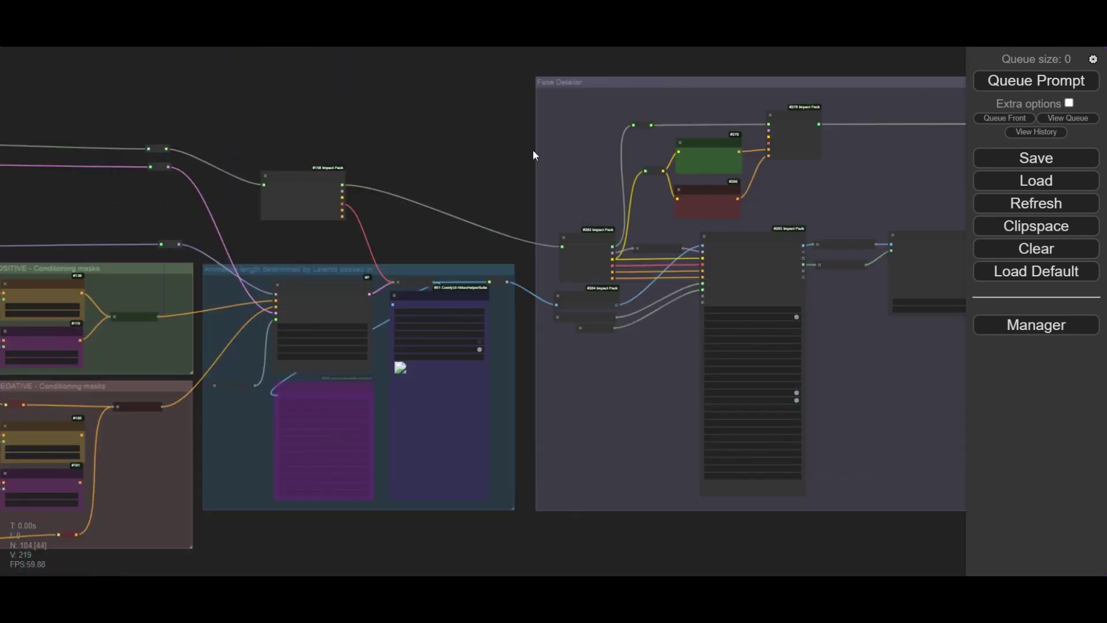
pyautogui.moveTo(710, 80); pyautogui.dragTo(537, 176)
pyautogui.rightClick(538, 176)
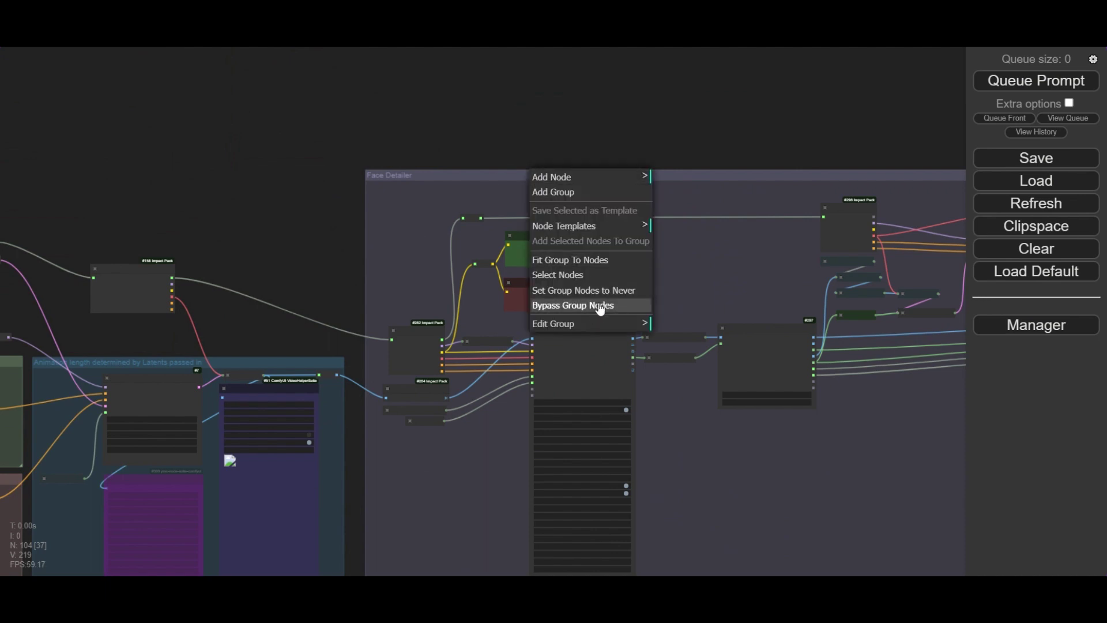
pyautogui.click(601, 313)
pyautogui.scroll(-5, 275, 173)
pyautogui.scroll(6, 654, 321)
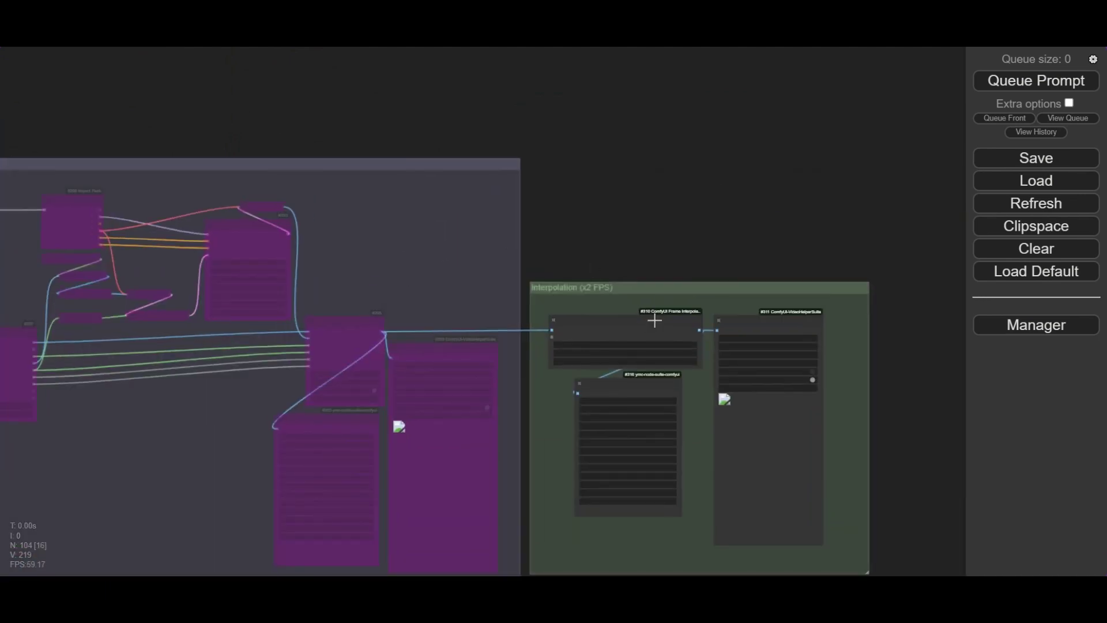
pyautogui.rightClick(661, 286)
pyautogui.click(699, 410)
pyautogui.scroll(-5, 664, 289)
pyautogui.scroll(6, 326, 136)
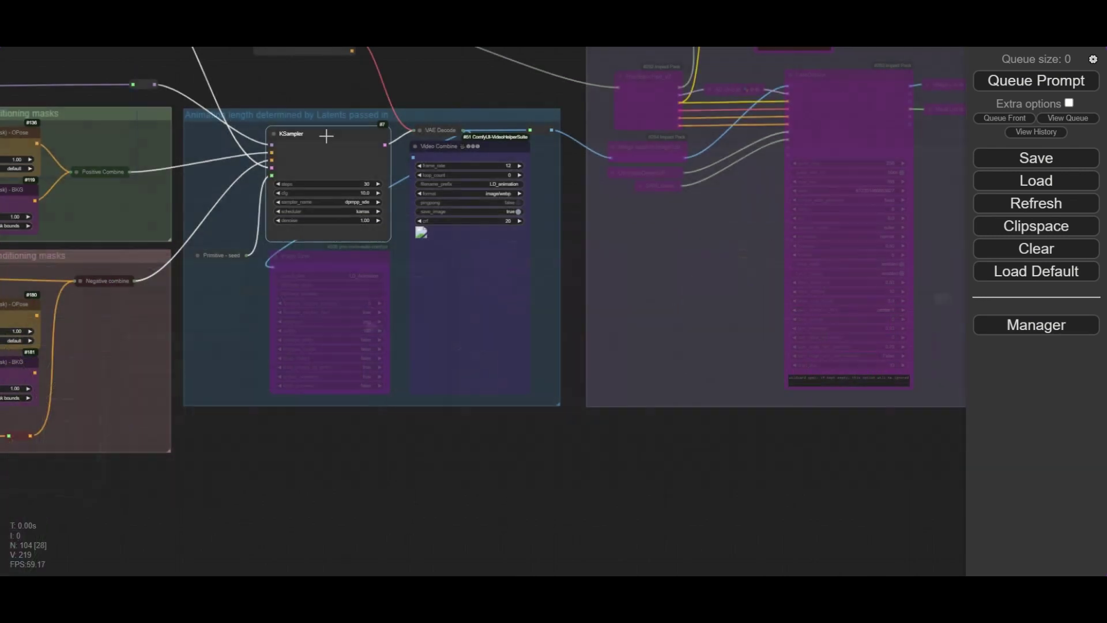
# - Paste a KSampler copy below the group, plus copies of VAE Decode and Video Combine
pyautogui.hotkey('ctrl', 'v')
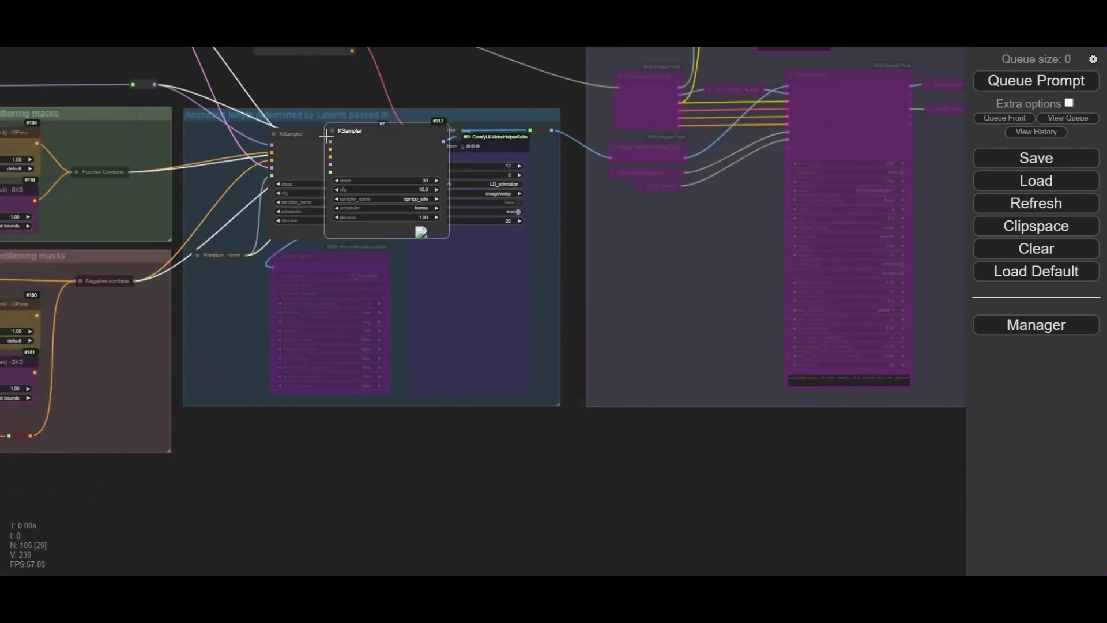
pyautogui.moveTo(371, 141); pyautogui.dragTo(449, 433)
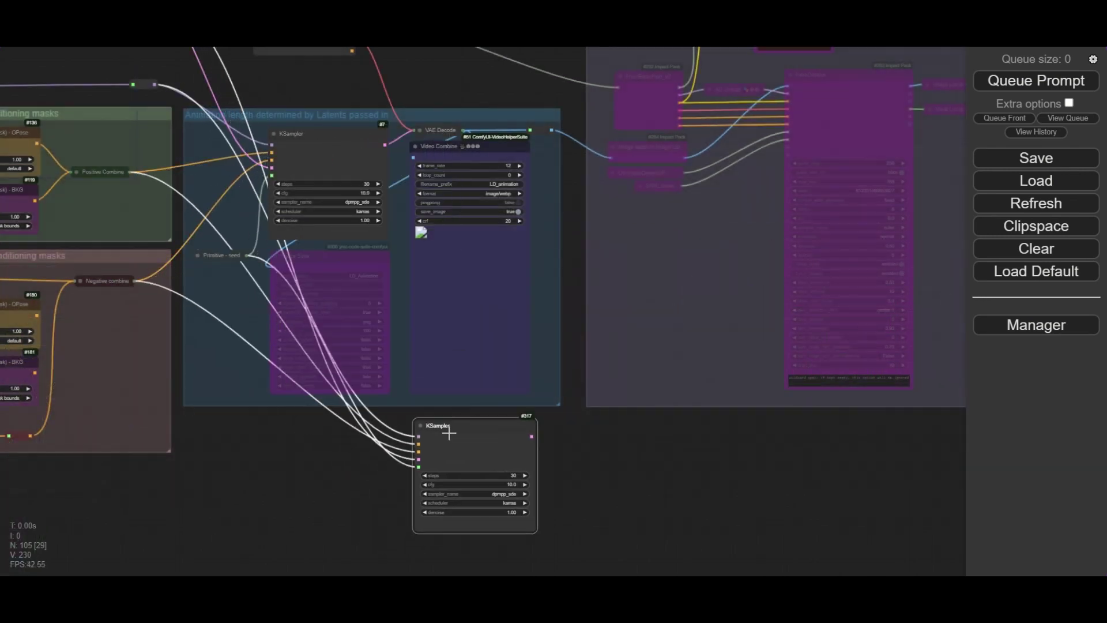
pyautogui.click(432, 132)
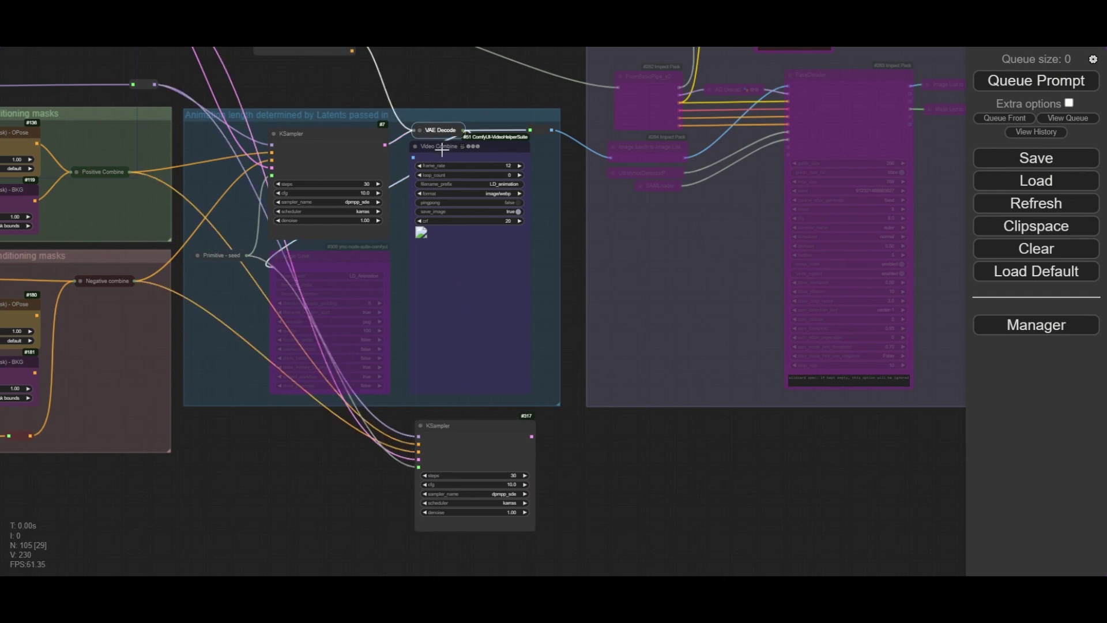
pyautogui.keyDown('shift'); pyautogui.click(442, 151); pyautogui.keyUp('shift')
pyautogui.click(573, 432)
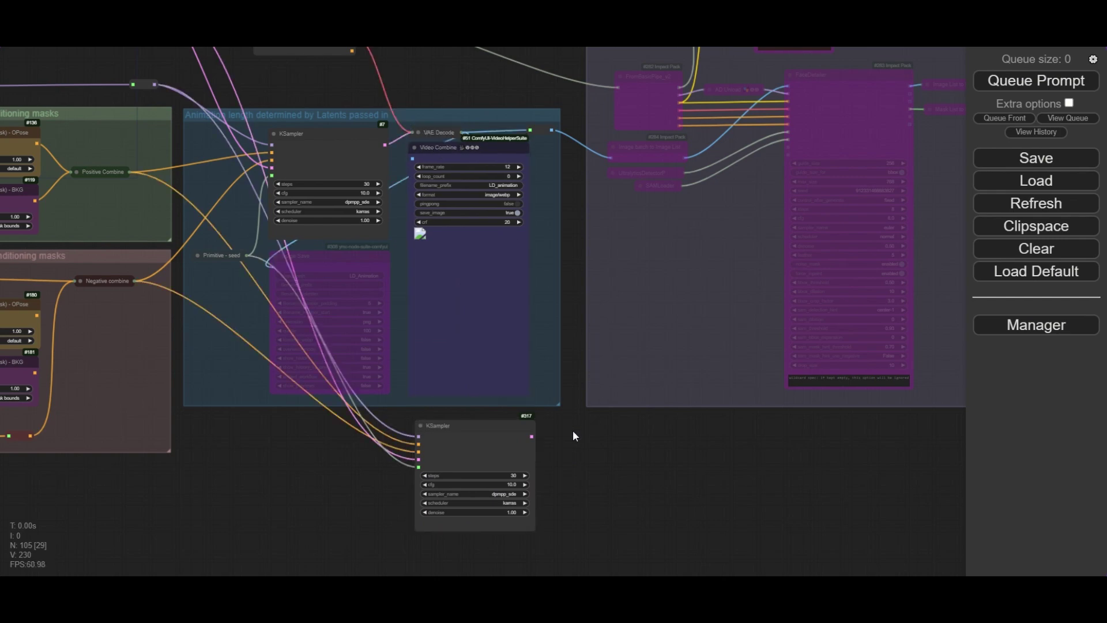
pyautogui.hotkey('ctrl', 'shift', 'v')
# - Expand the copied VAE Decode and connect the new KSampler's LATENT to its samples input
pyautogui.scroll(5, 554, 455)
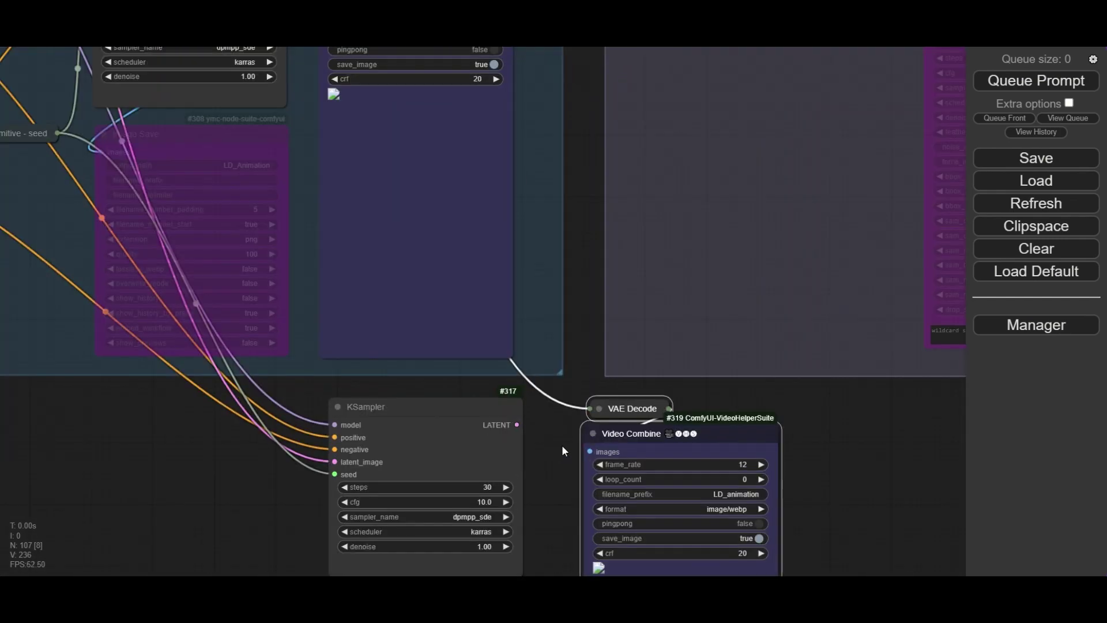
pyautogui.moveTo(562, 445); pyautogui.dragTo(570, 327)
pyautogui.scroll(3, 568, 326)
pyautogui.click(607, 300)
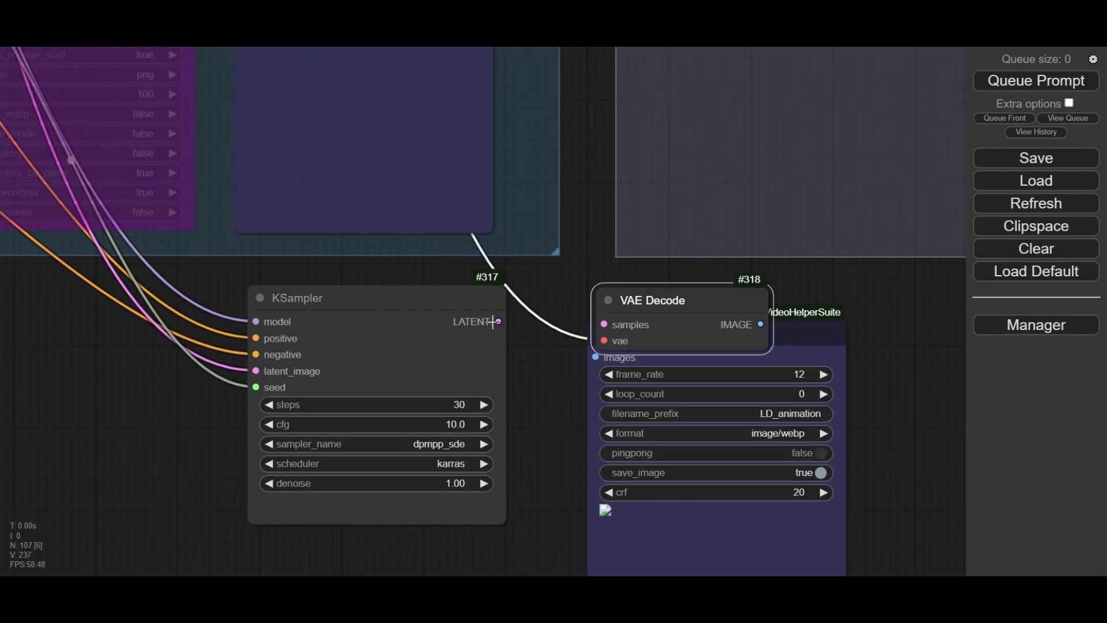
pyautogui.moveTo(493, 321); pyautogui.dragTo(612, 313)
pyautogui.scroll(-5, 608, 303)
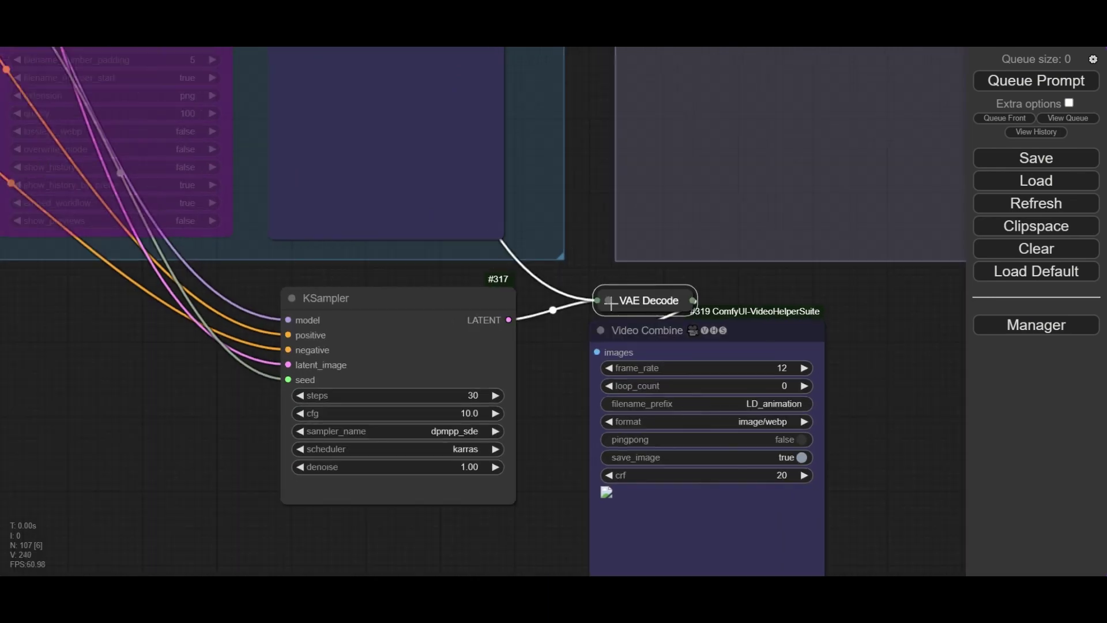
# - Add a LoraLoader node through the 'lora' node search
pyautogui.doubleClick(303, 319)
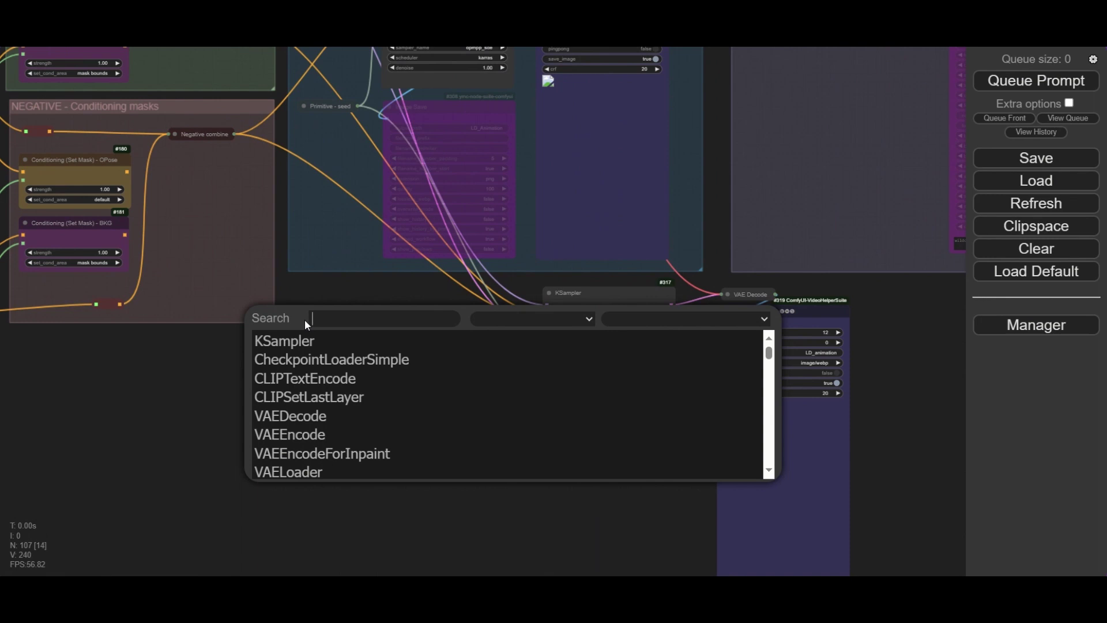
pyautogui.write('lora')
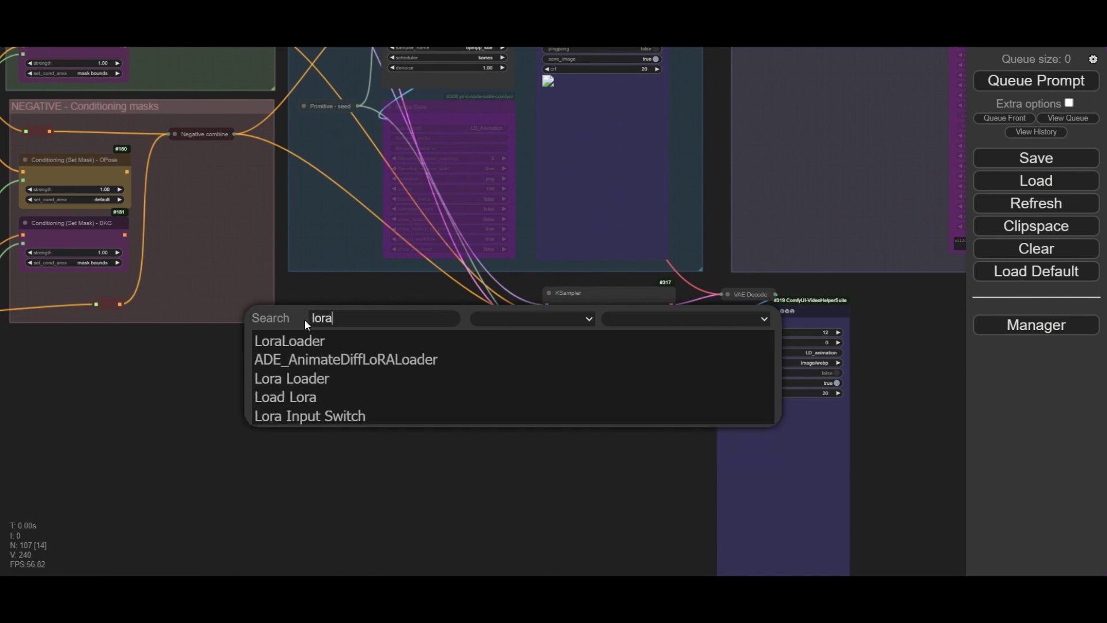
pyautogui.click(323, 339)
pyautogui.scroll(2, 331, 337)
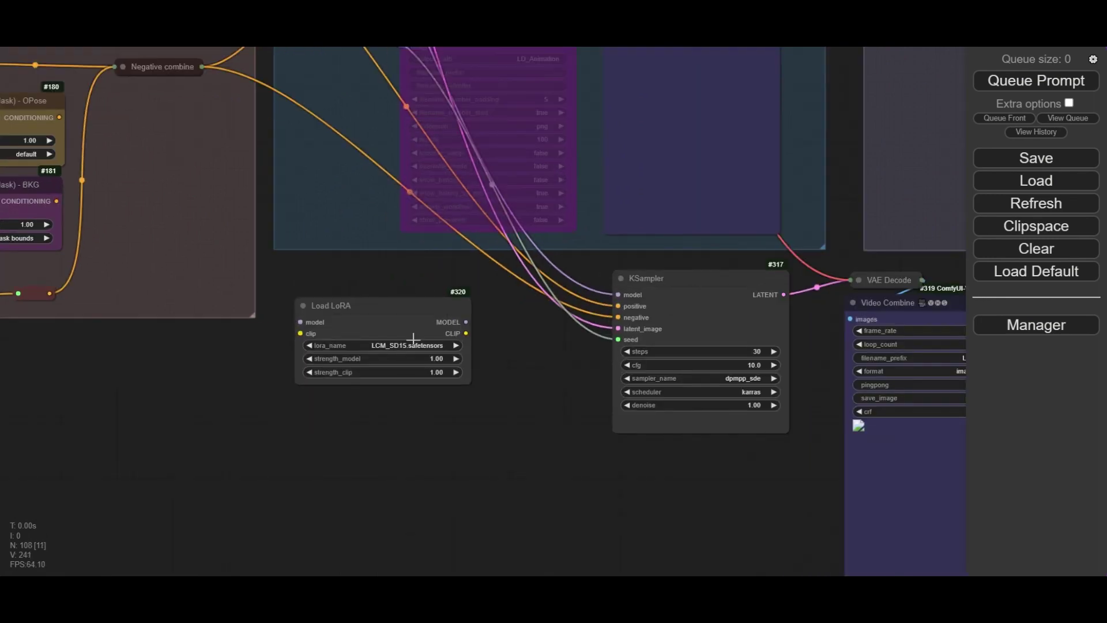
pyautogui.scroll(4, 407, 357)
pyautogui.click(413, 346)
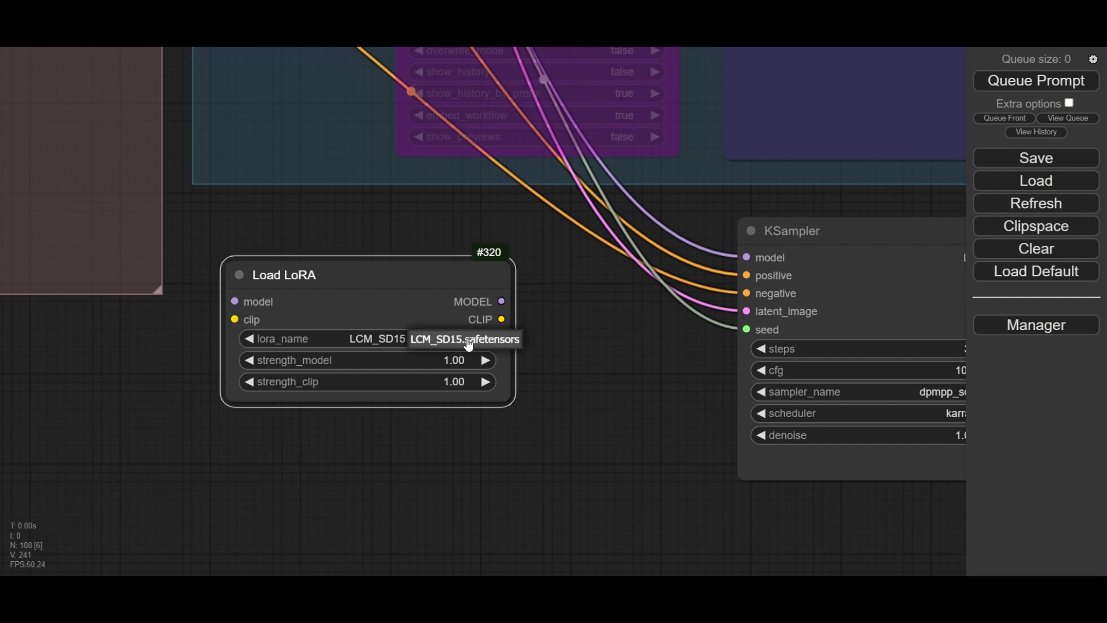
# - Create model and clip reroutes and connect the model reroute to Load LoRA's model input
pyautogui.scroll(-5, 468, 340)
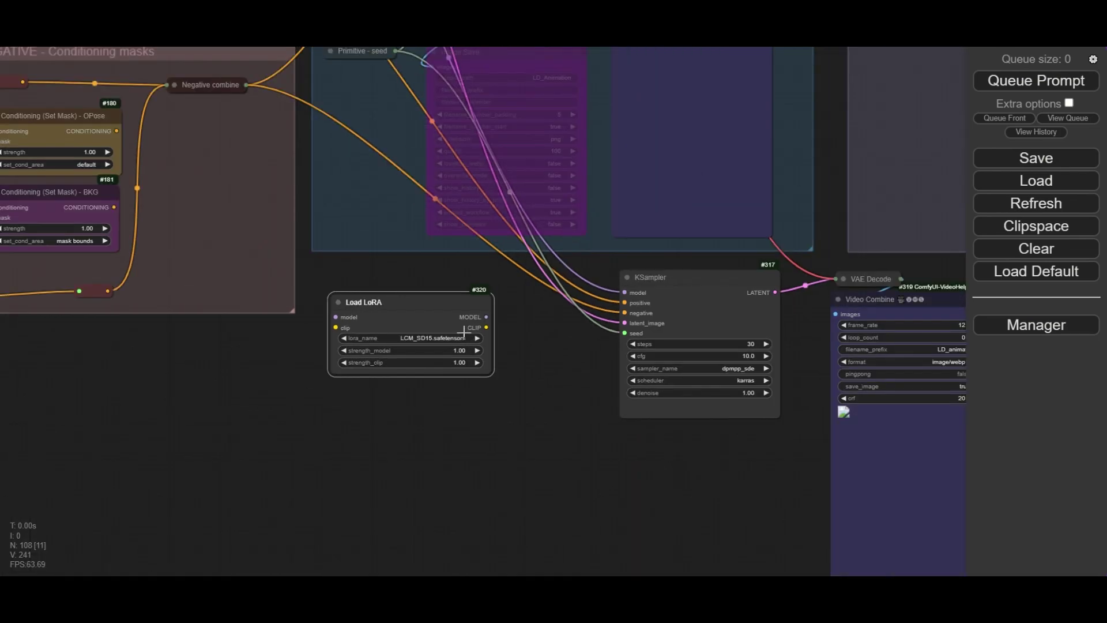
pyautogui.scroll(-8, 464, 333)
pyautogui.moveTo(443, 113); pyautogui.dragTo(394, 164)
pyautogui.scroll(8, 386, 162)
pyautogui.moveTo(312, 183); pyautogui.dragTo(432, 189)
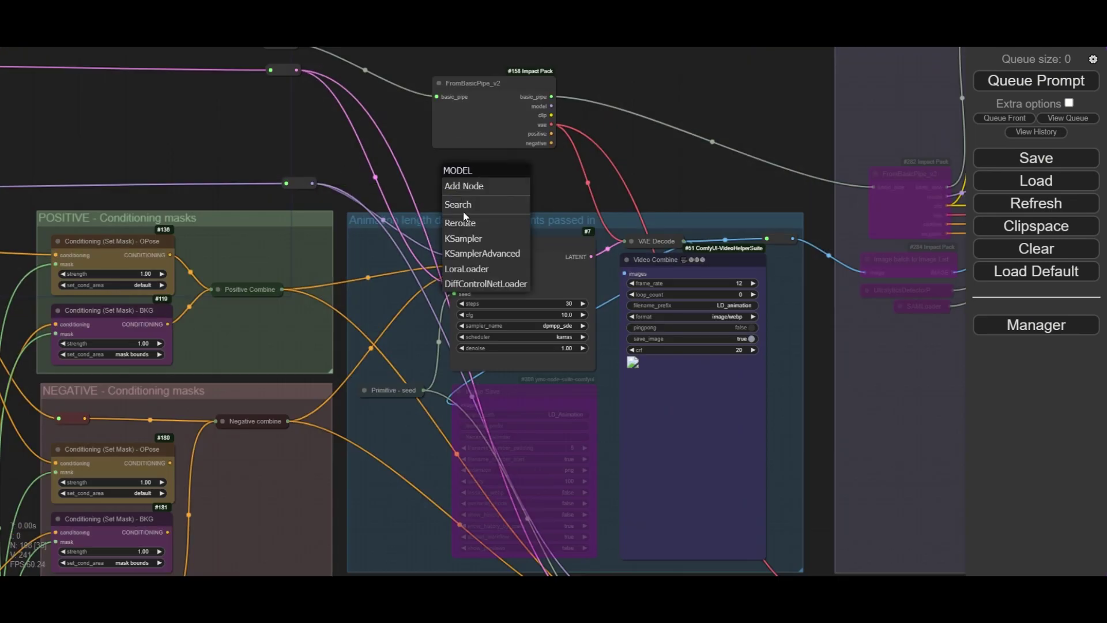
pyautogui.click(464, 221)
pyautogui.moveTo(552, 115); pyautogui.dragTo(547, 214)
pyautogui.click(505, 213)
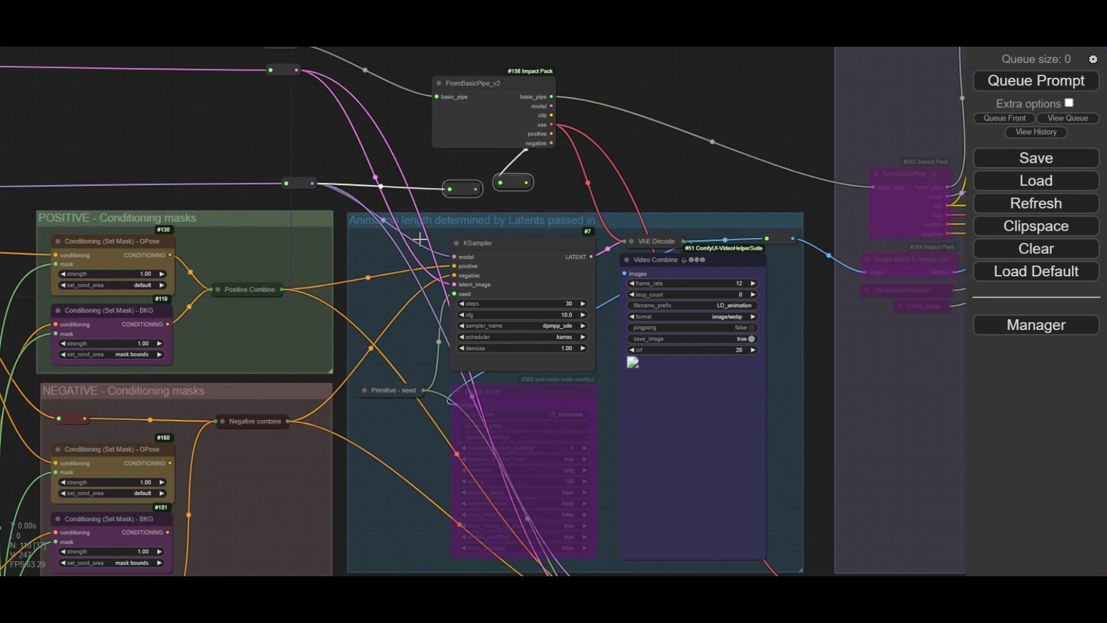
pyautogui.moveTo(475, 198); pyautogui.dragTo(337, 332)
pyautogui.scroll(-6, 351, 551)
pyautogui.scroll(8, 350, 331)
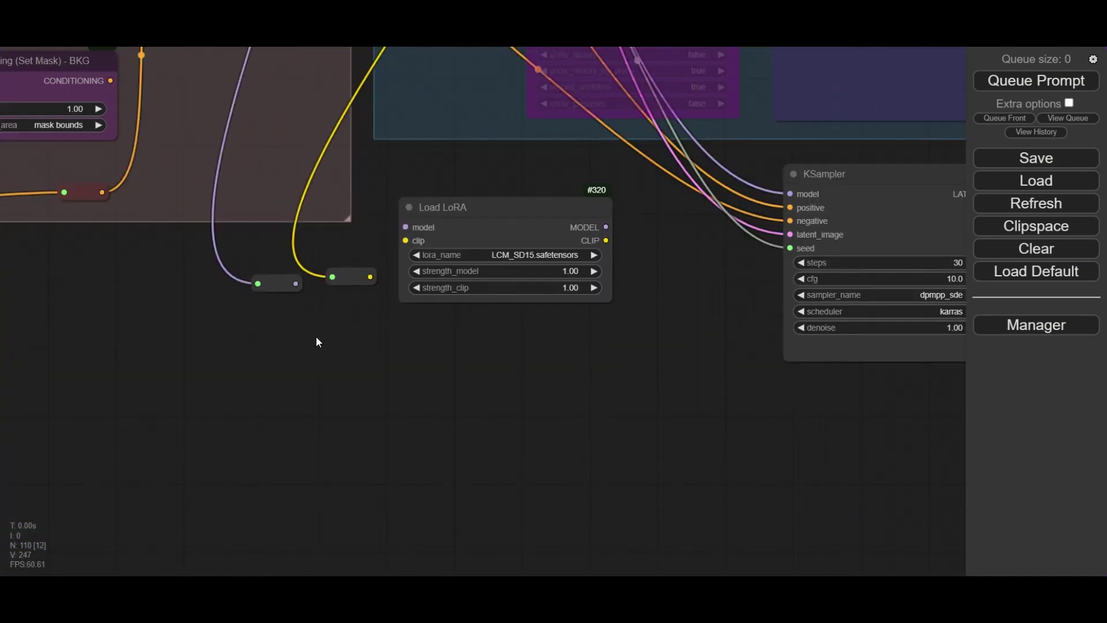
pyautogui.moveTo(259, 289); pyautogui.dragTo(391, 220)
# - Wire the clip reroute into Load LoRA and place a ModelSamplingDiscrete node after it
pyautogui.moveTo(348, 281); pyautogui.dragTo(391, 236)
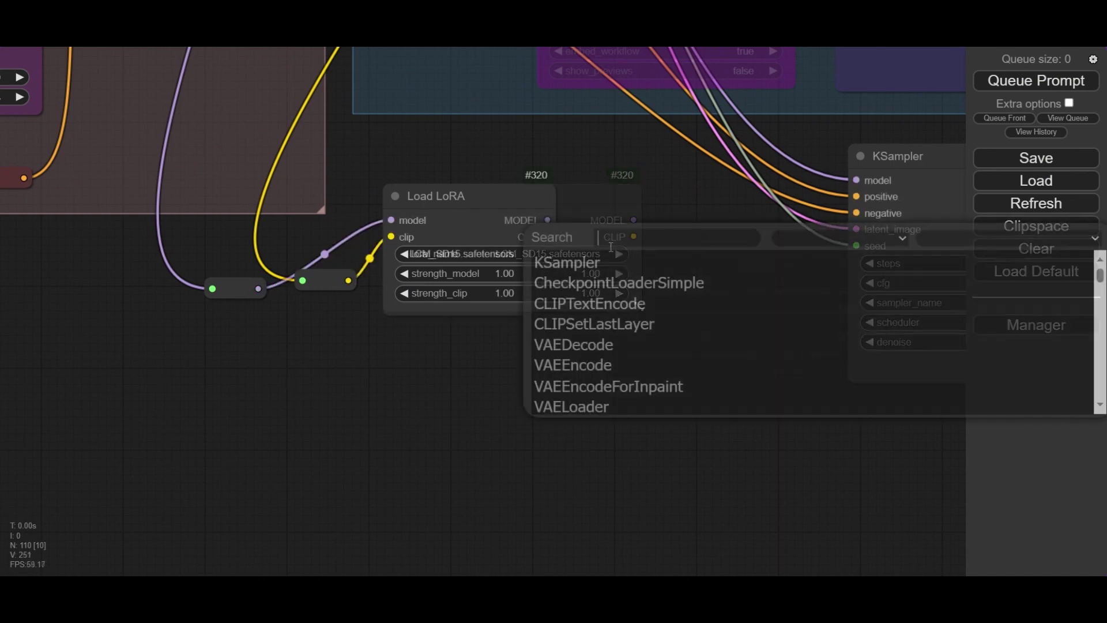
pyautogui.write('disc')
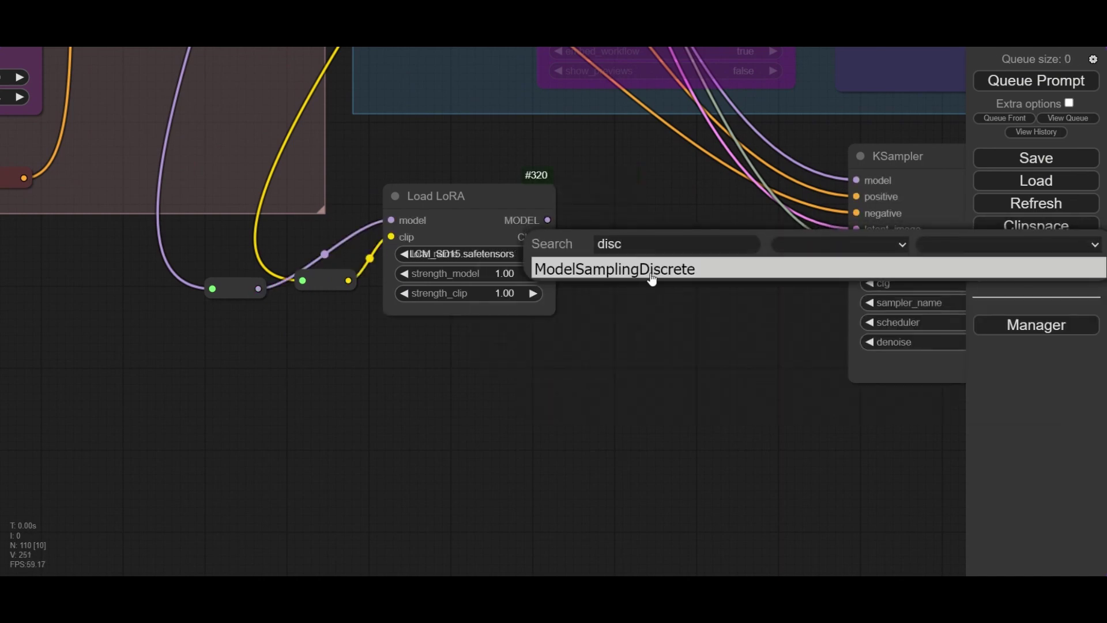
pyautogui.click(652, 280)
pyautogui.moveTo(721, 354); pyautogui.dragTo(564, 356)
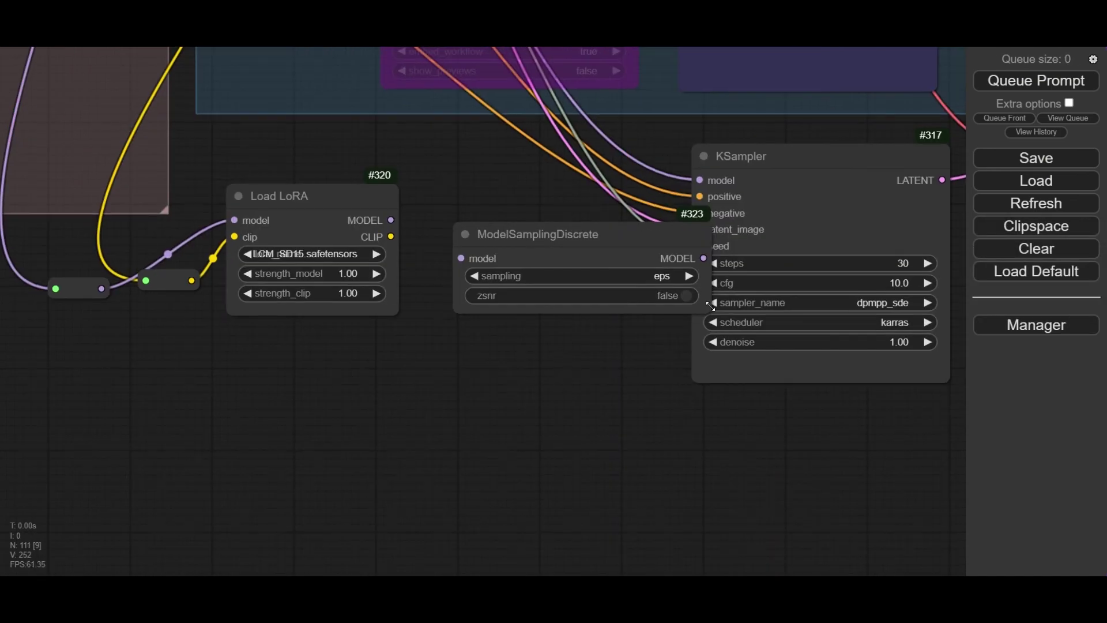
pyautogui.moveTo(710, 306); pyautogui.dragTo(600, 309)
pyautogui.moveTo(454, 240)
pyautogui.mouseDown()
pyautogui.moveTo(419, 206)
pyautogui.moveTo(431, 224)
pyautogui.mouseUp()
# - Set ModelSamplingDiscrete to lcm and feed its MODEL output into the copied KSampler
pyautogui.click(557, 242)
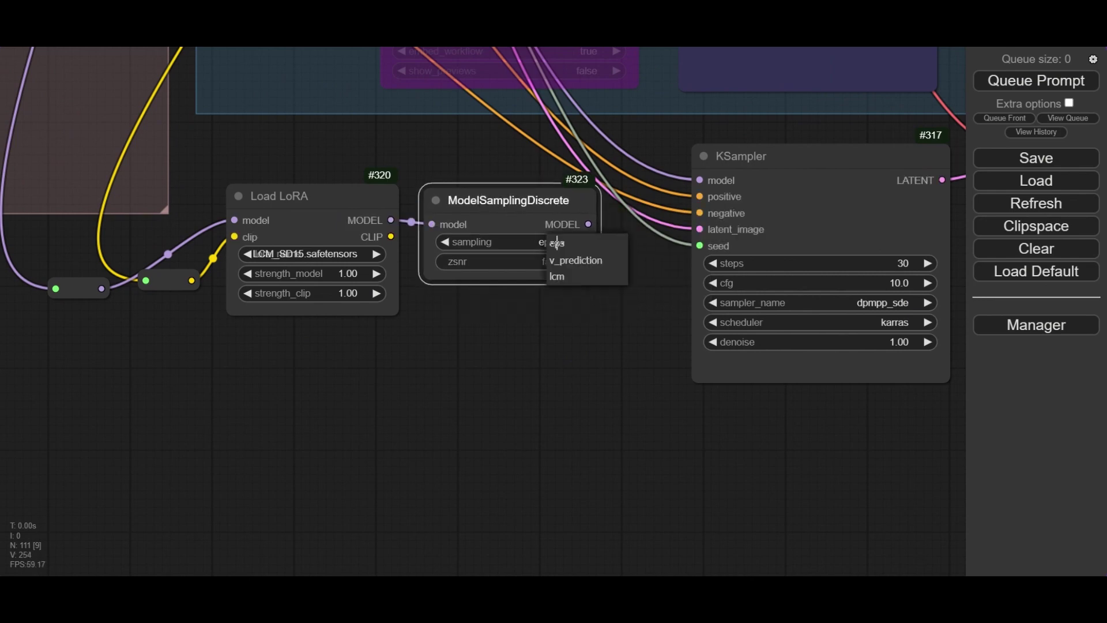
pyautogui.click(576, 278)
pyautogui.moveTo(588, 225); pyautogui.dragTo(700, 178)
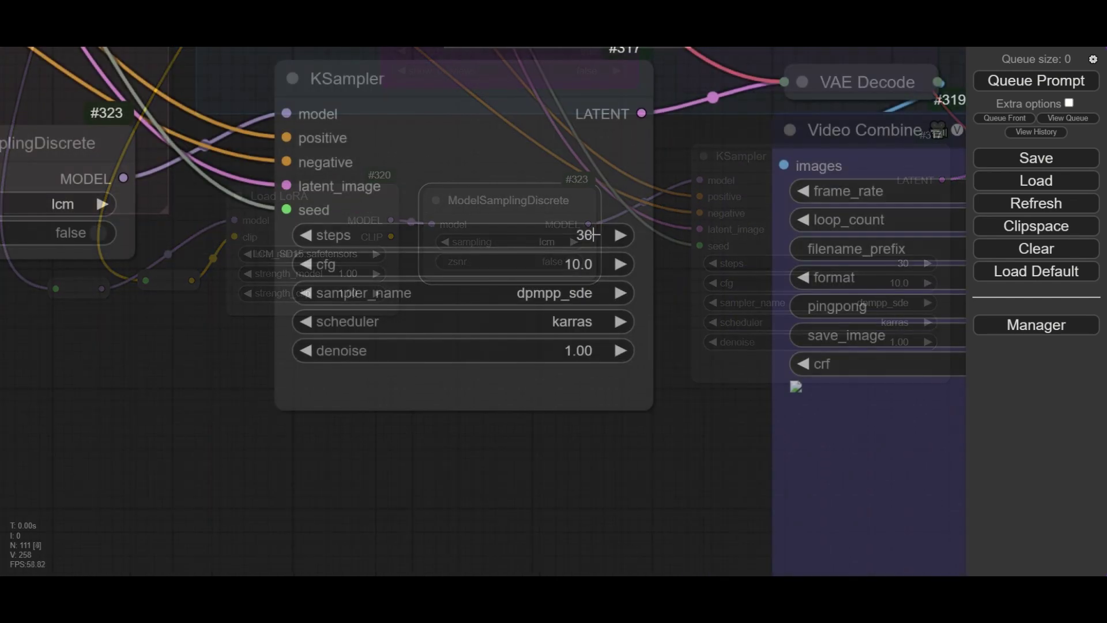
# - Set the copied KSampler's steps to 8 and cfg to 1.5
pyautogui.click(486, 237)
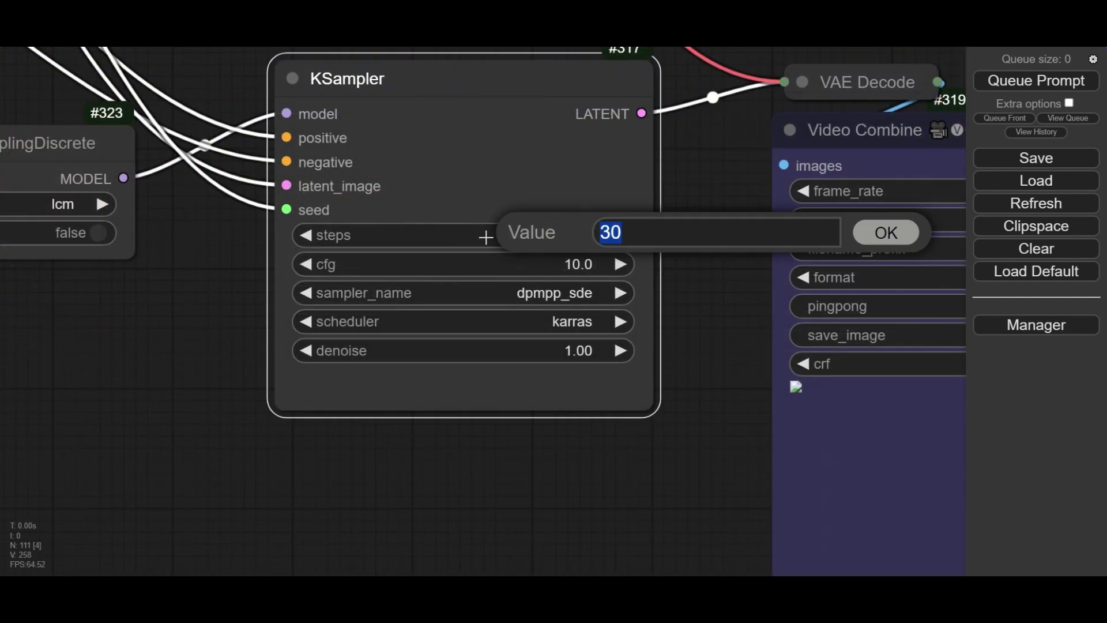
pyautogui.press('Escape')
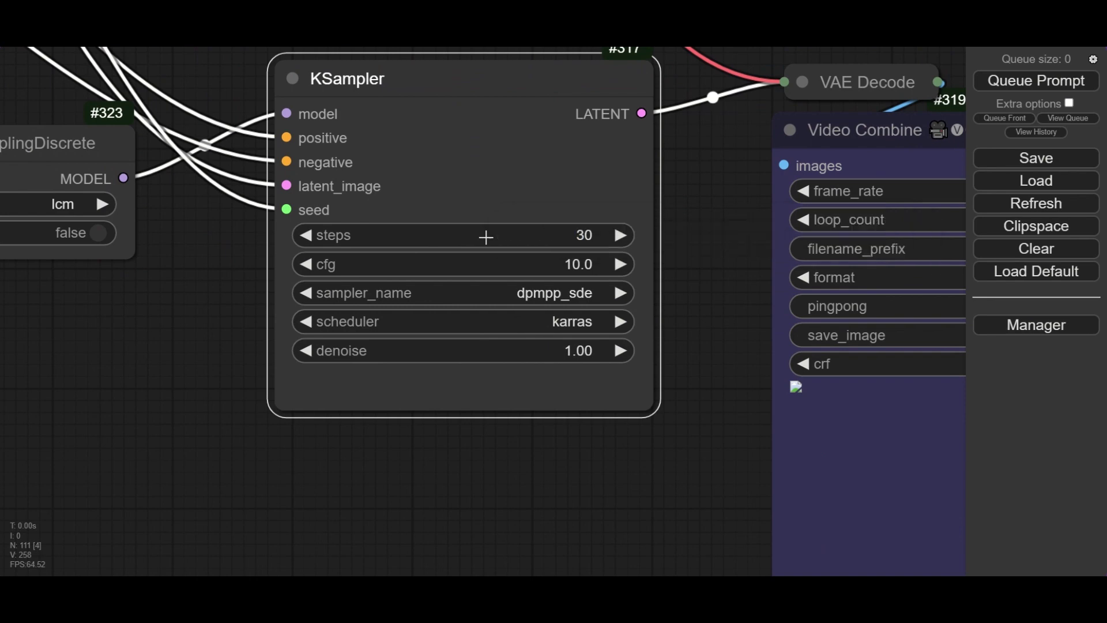
pyautogui.click(589, 269)
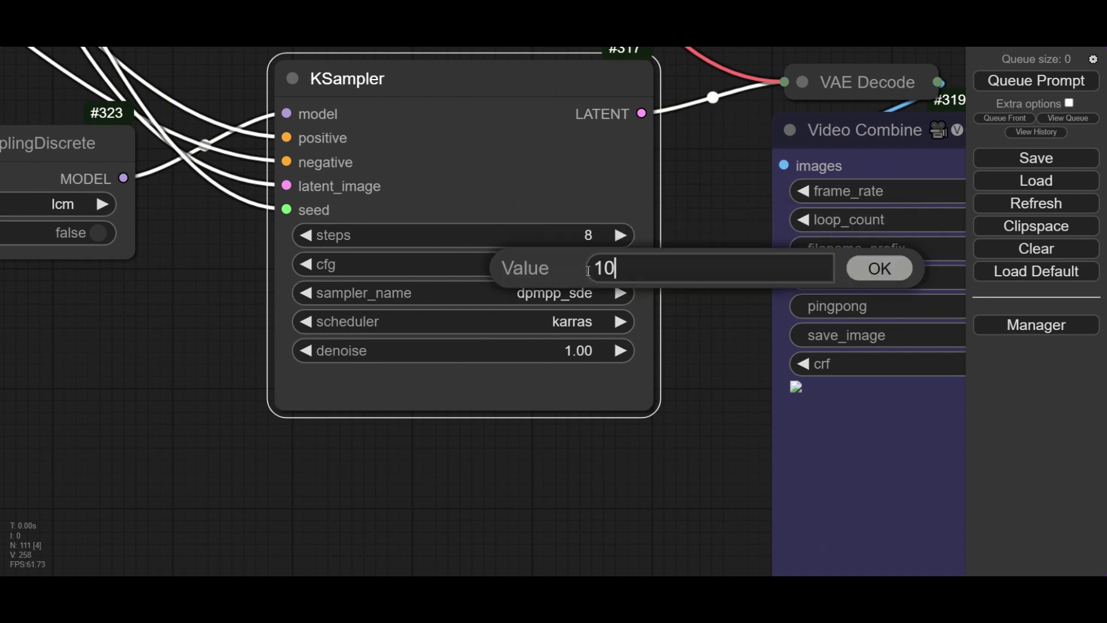
pyautogui.hotkey('ctrl', 'a')
pyautogui.press('Escape')
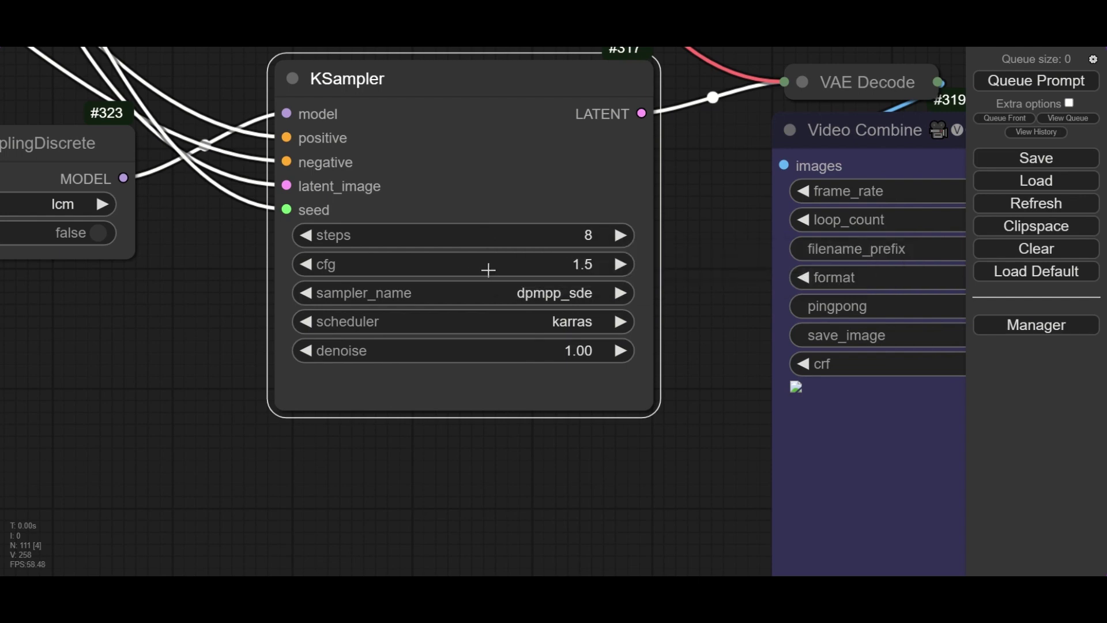
# - Choose the lcm sampler and the exponential scheduler
pyautogui.scroll(-1, 500, 263)
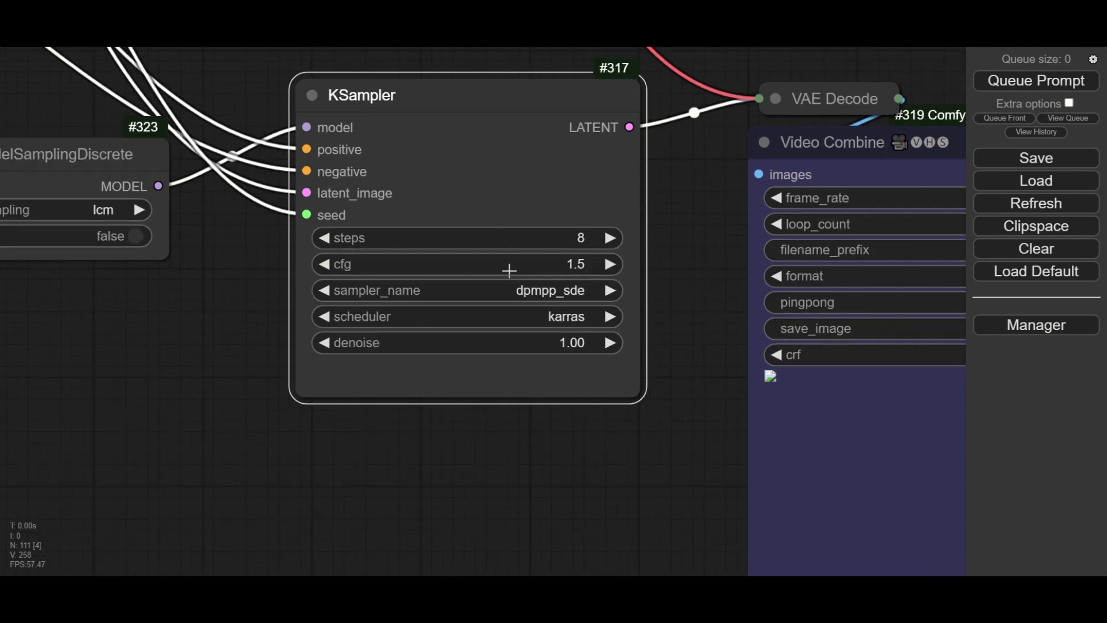
pyautogui.click(552, 293)
pyautogui.scroll(-3, 606, 378)
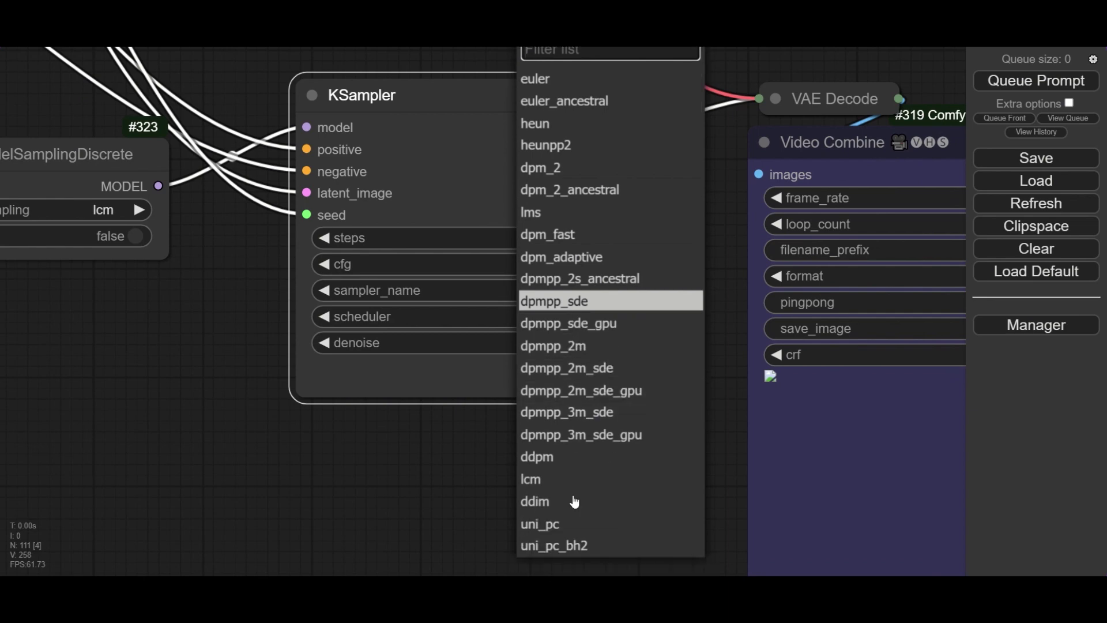
pyautogui.click(570, 485)
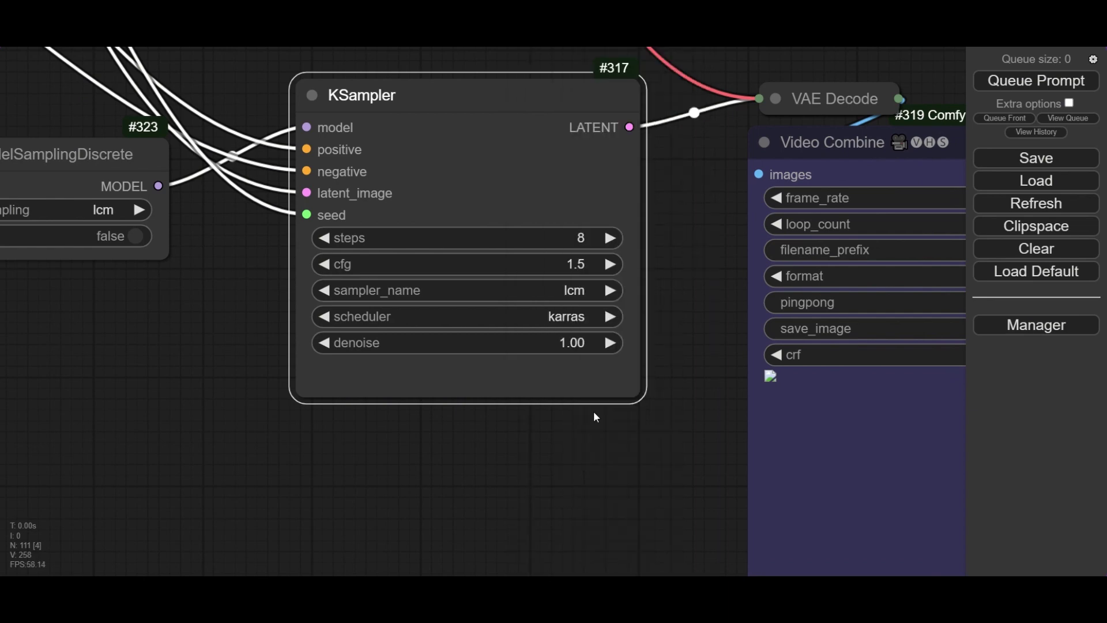
pyautogui.click(567, 317)
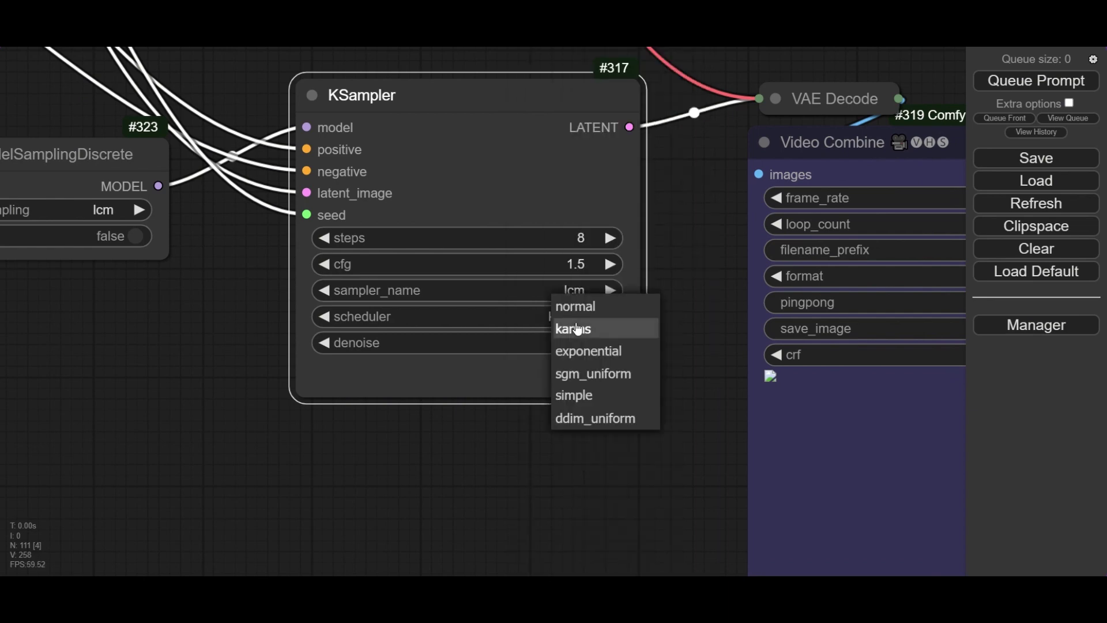
pyautogui.click(591, 351)
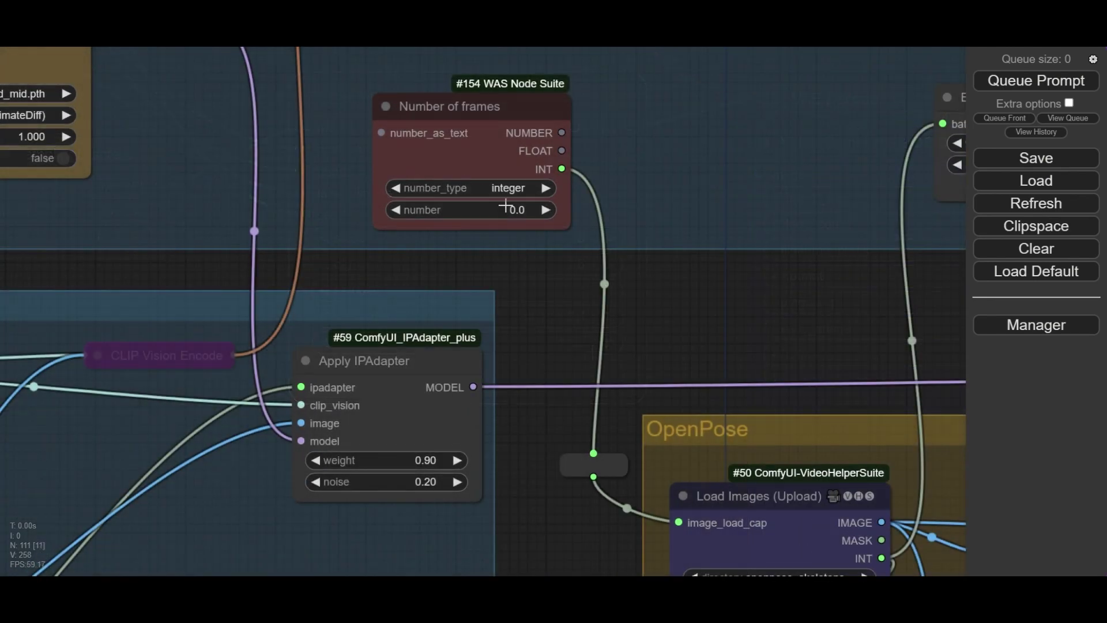
# - Set Number of frames to 12
pyautogui.click(521, 210)
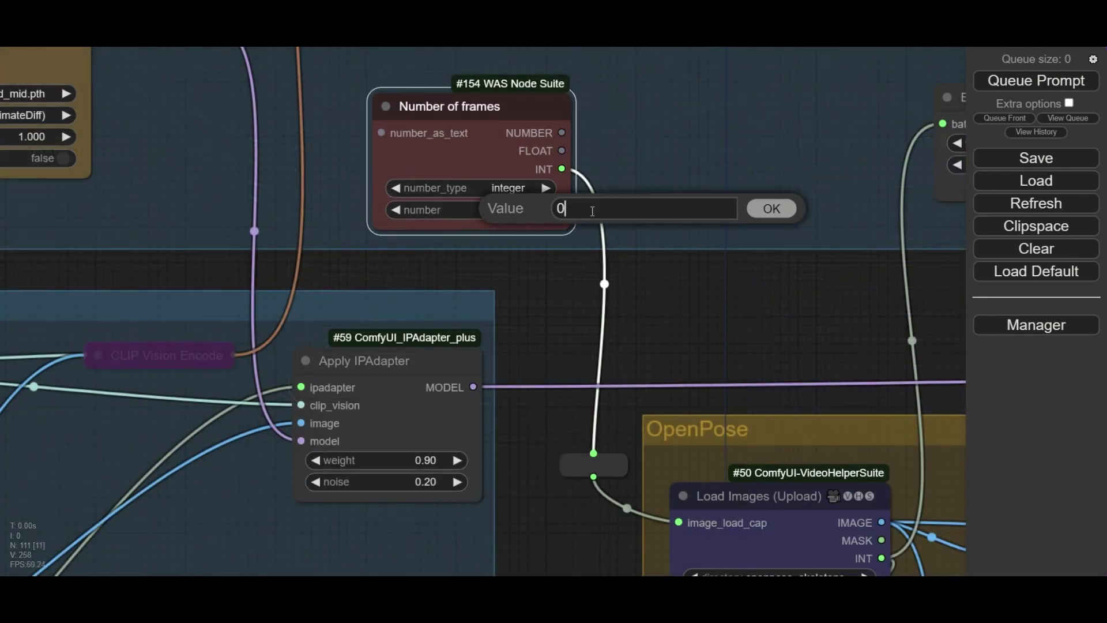
pyautogui.write('12')
pyautogui.press('Return')
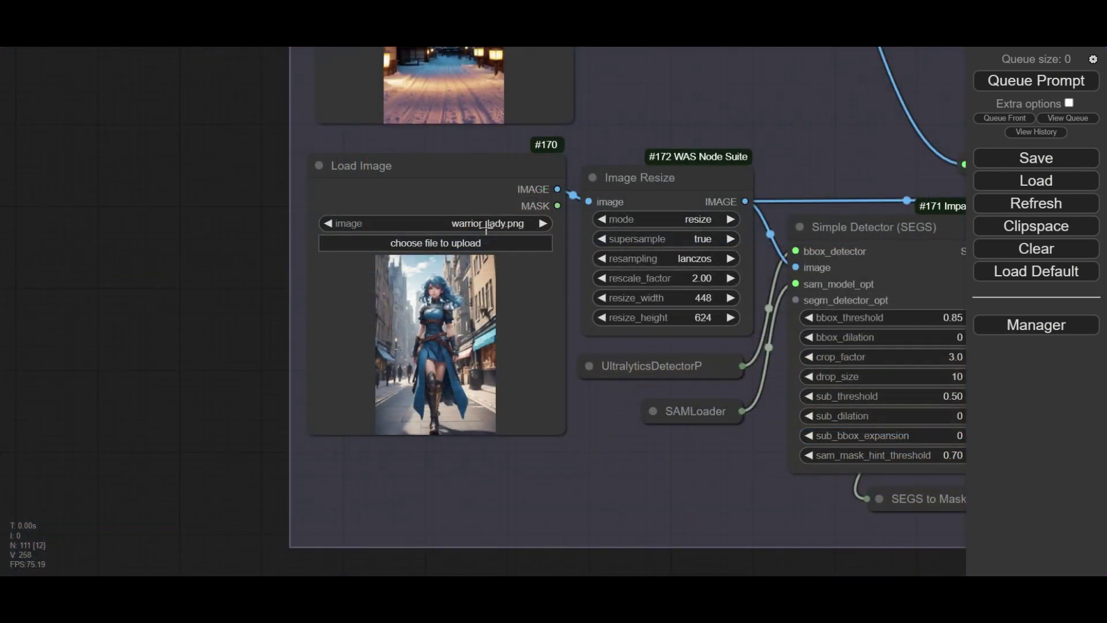
# - Select armored_woman.png as the Load Image input
pyautogui.click(507, 231)
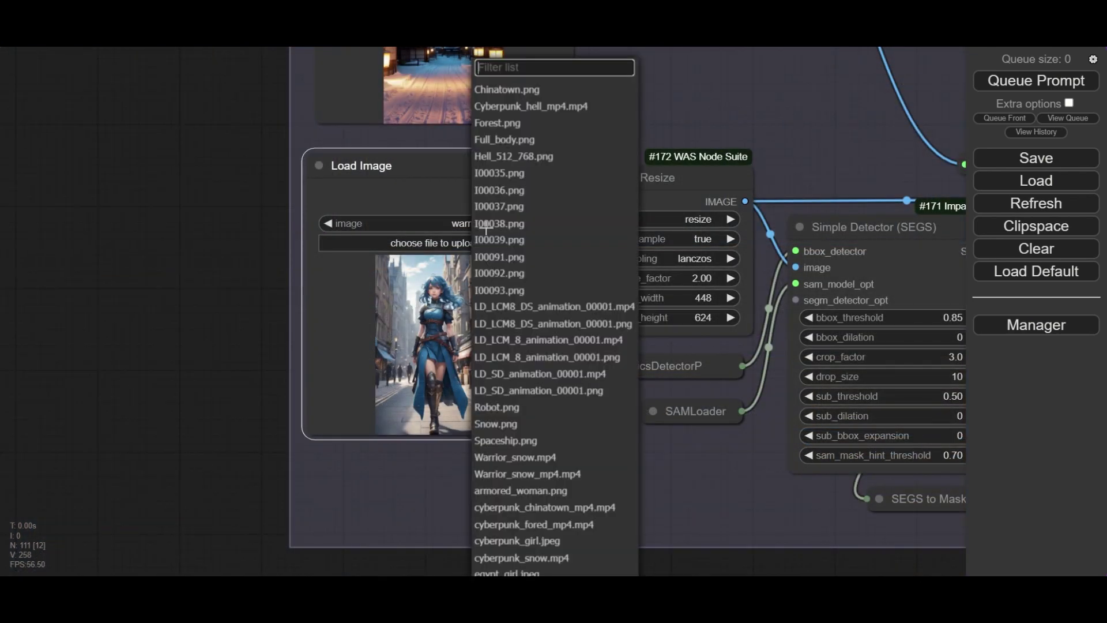
pyautogui.click(536, 491)
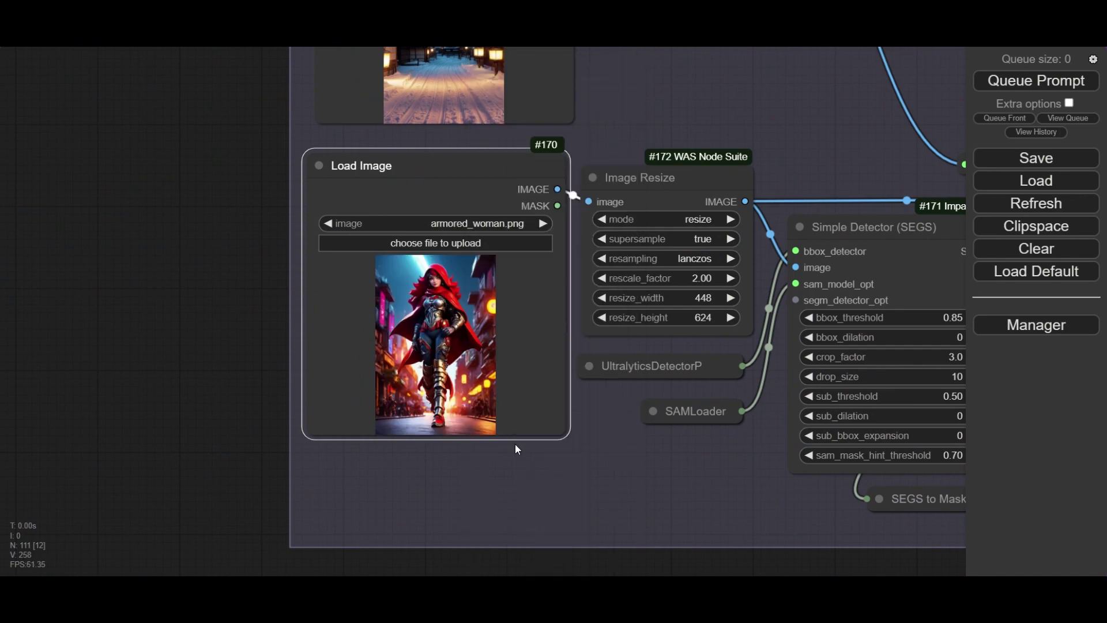
pyautogui.scroll(8, 452, 346)
pyautogui.scroll(-8, 453, 346)
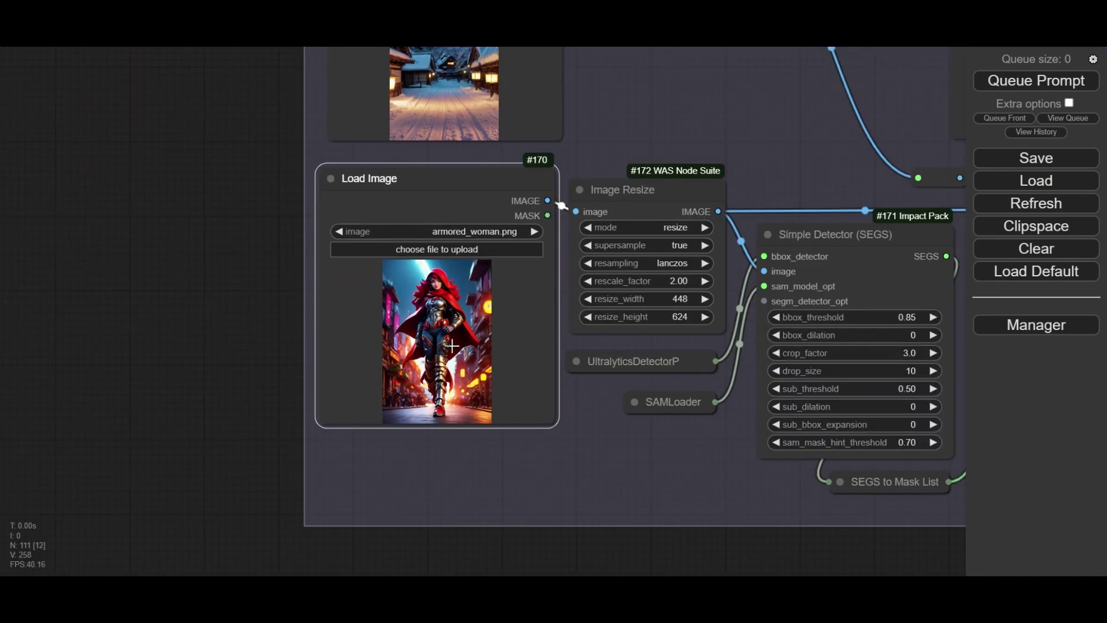
pyautogui.moveTo(804, 400); pyautogui.dragTo(267, 383)
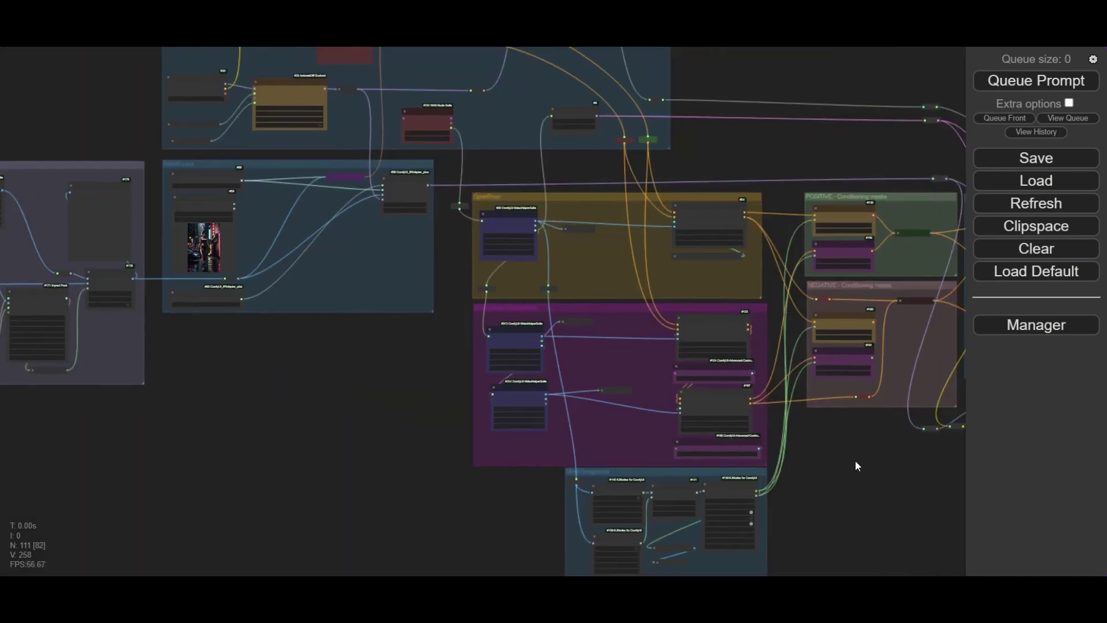
# - Pan across the workflow to the samplers and the lower LCM branch nodes
pyautogui.moveTo(857, 466); pyautogui.dragTo(237, 395)
pyautogui.scroll(7, 550, 197)
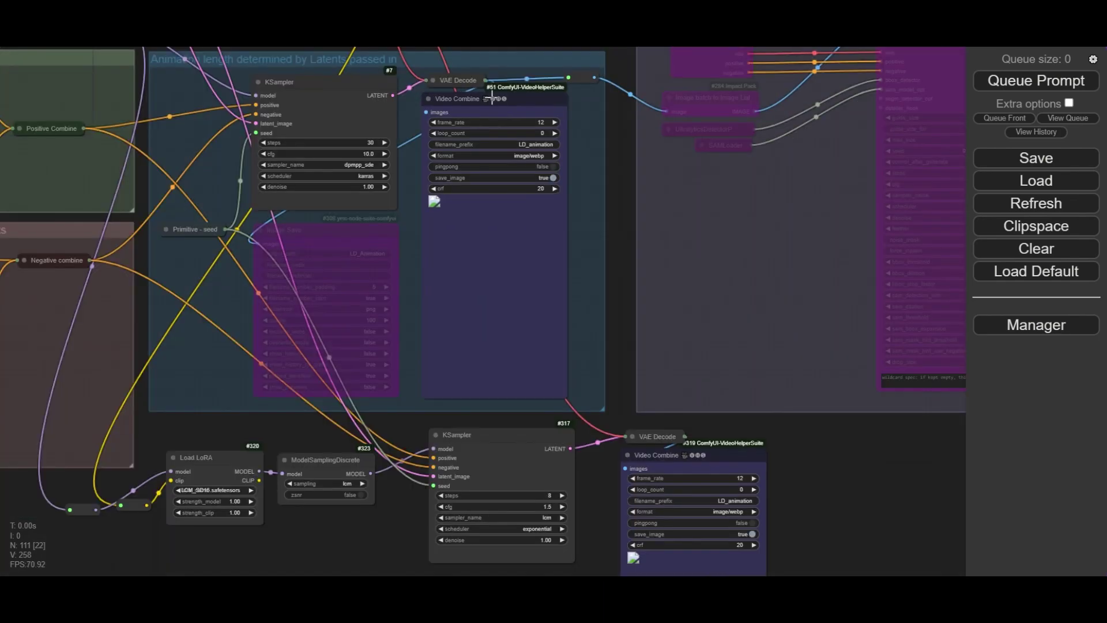
pyautogui.scroll(5, 344, 153)
pyautogui.moveTo(507, 277); pyautogui.dragTo(598, 362)
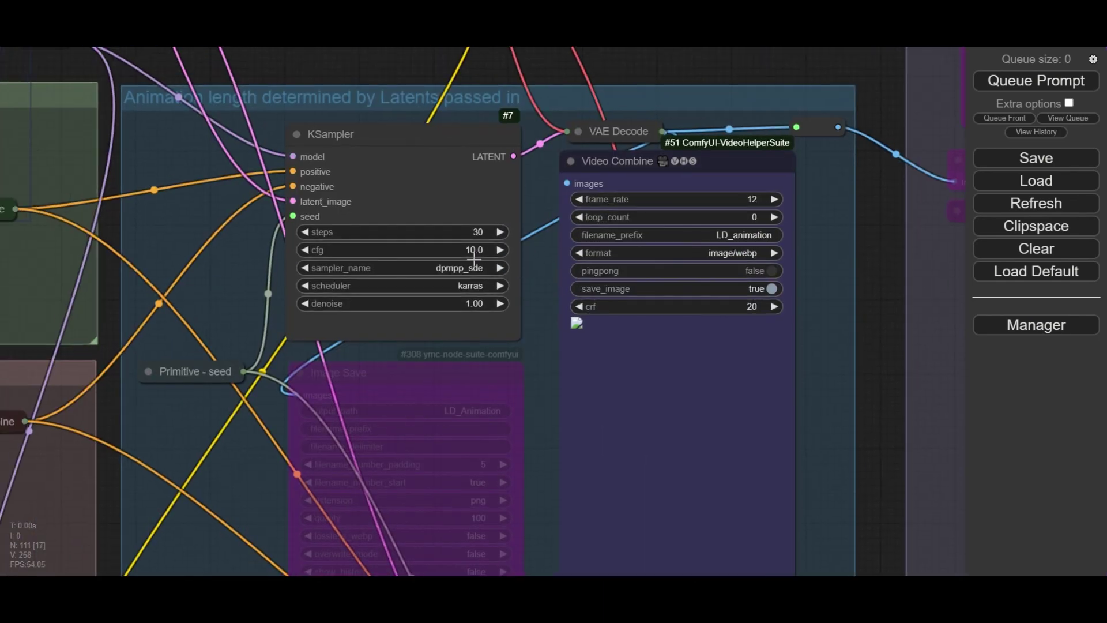
pyautogui.scroll(2, 372, 186)
pyautogui.scroll(-9, 389, 194)
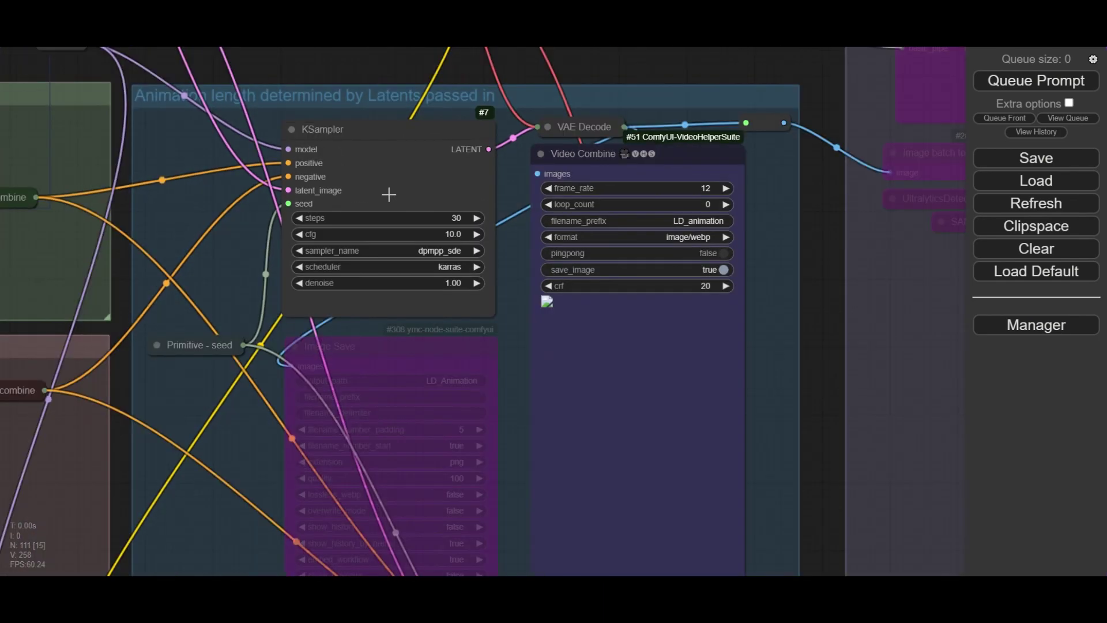
pyautogui.moveTo(742, 439); pyautogui.dragTo(715, 387)
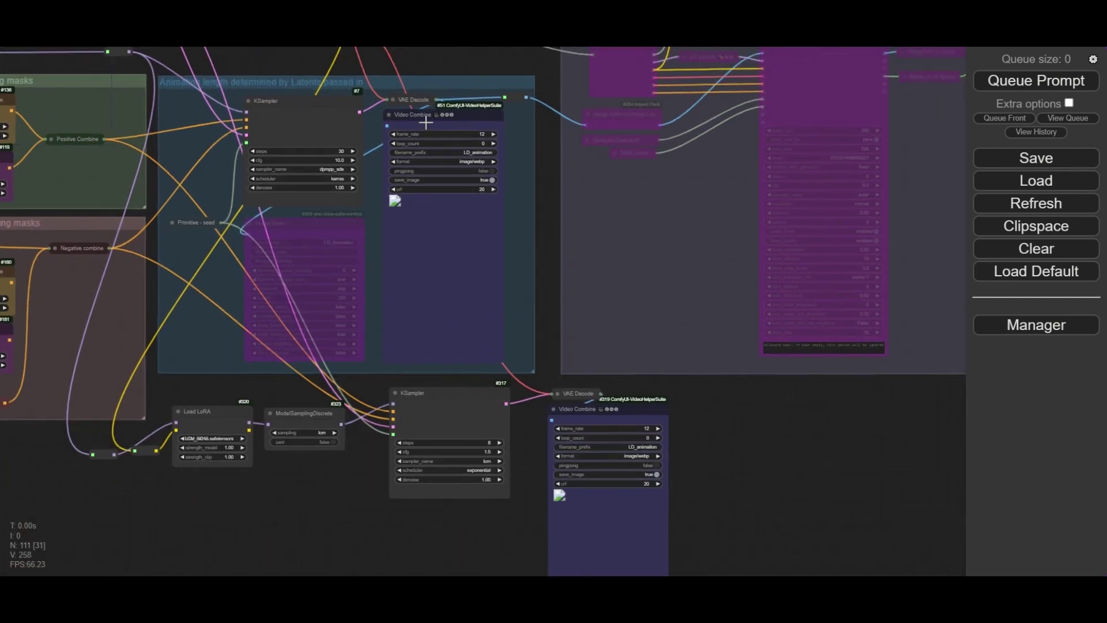
# - Move Video Combine #51 beside #319 and frame both animated previews
pyautogui.moveTo(468, 158); pyautogui.dragTo(742, 416)
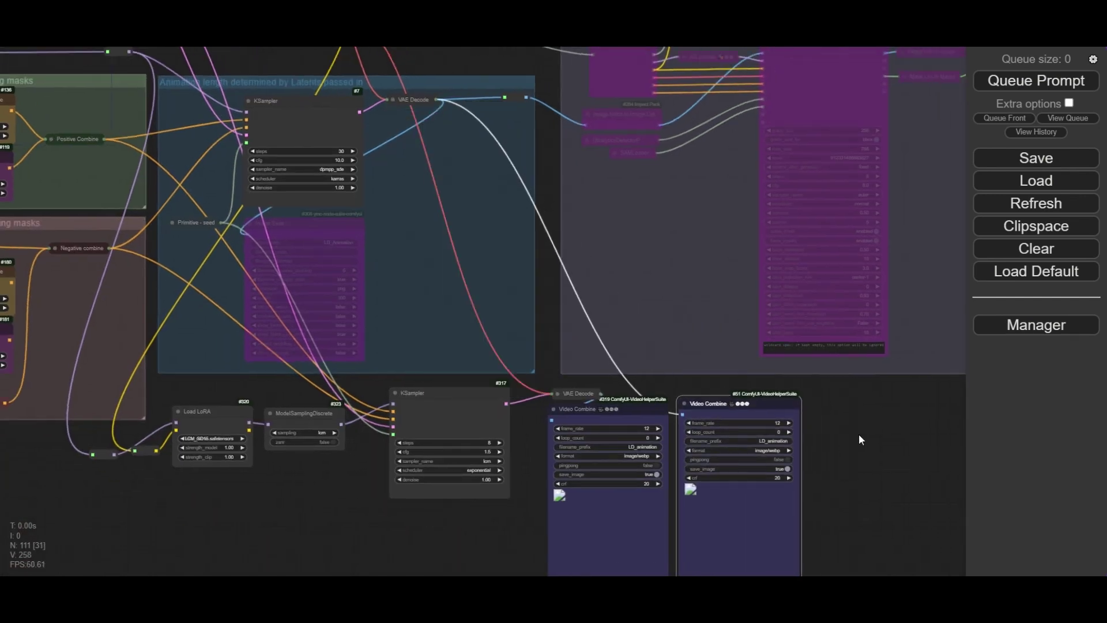
pyautogui.moveTo(859, 440); pyautogui.dragTo(833, 230)
pyautogui.scroll(7, 833, 227)
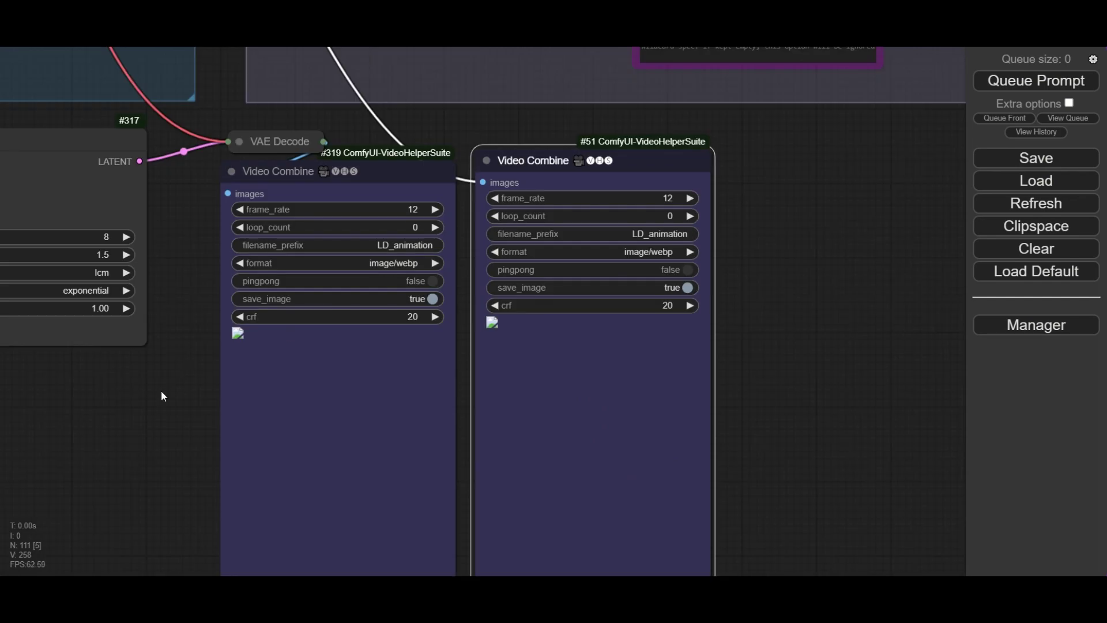
pyautogui.scroll(-4, 393, 386)
pyautogui.scroll(4, 410, 376)
pyautogui.scroll(-4, 409, 376)
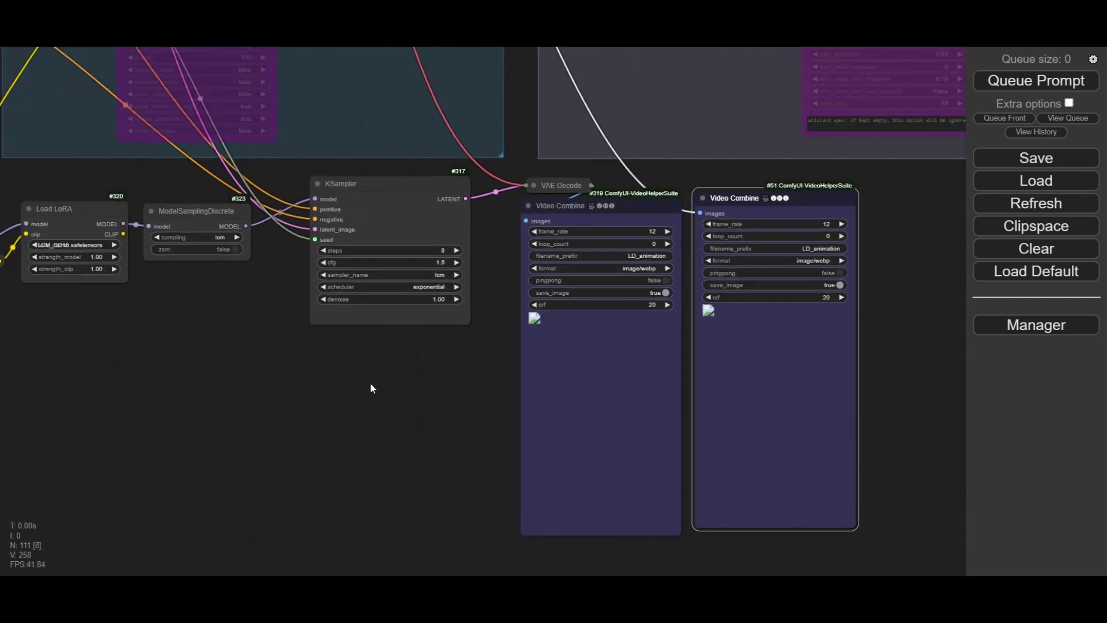
pyautogui.moveTo(370, 383); pyautogui.dragTo(385, 375)
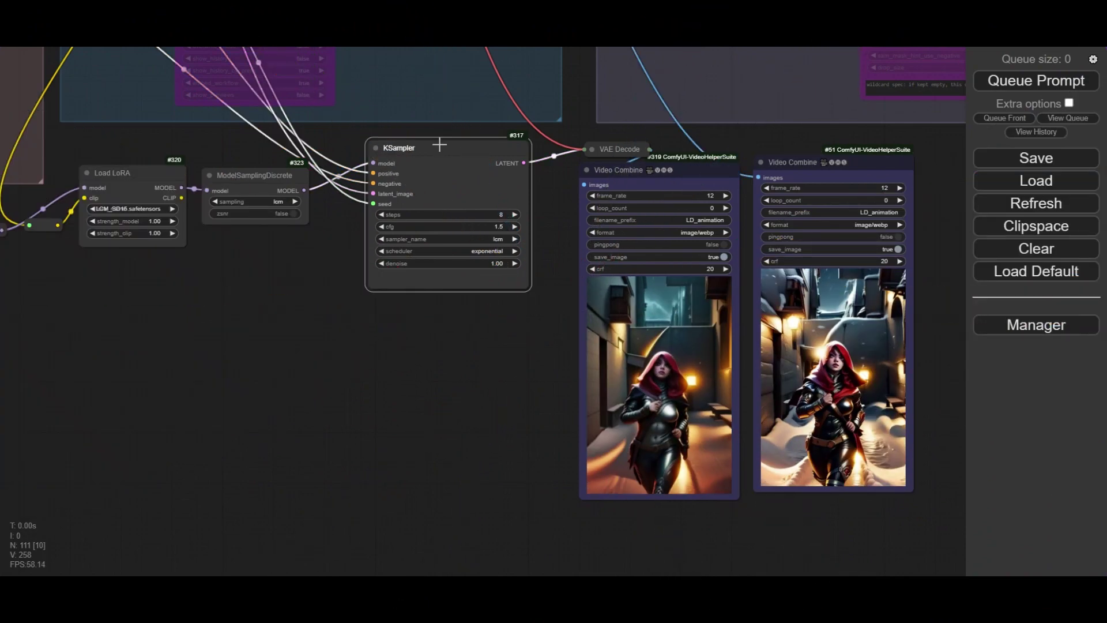
# - Paste a linked copy of KSampler #317 as #324 and feed #317's LATENT into its latent_image
pyautogui.click(386, 346)
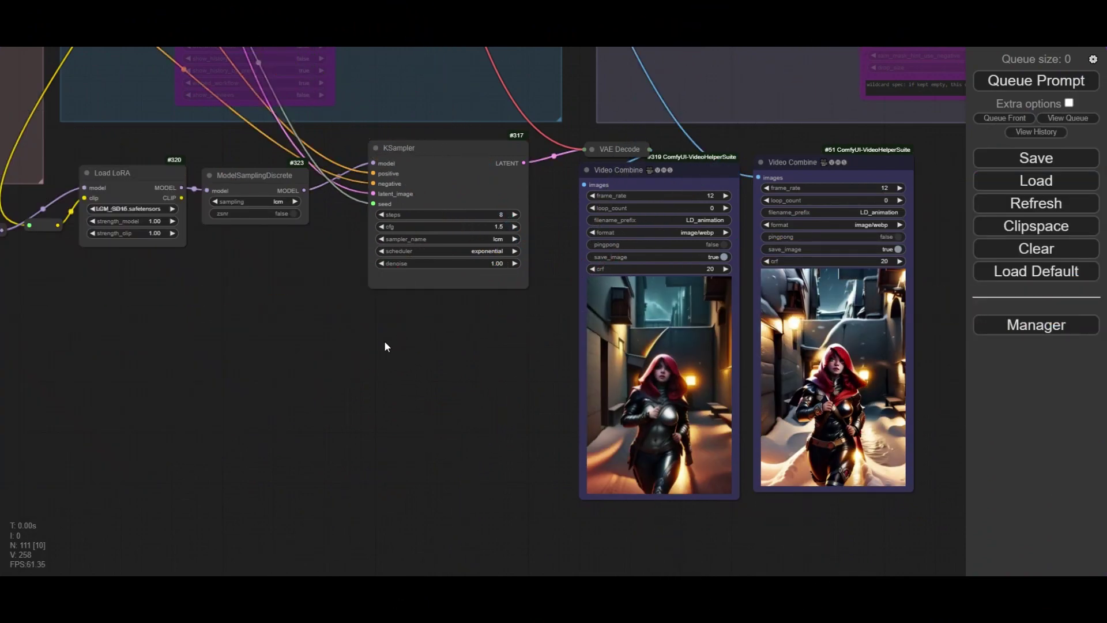
pyautogui.hotkey('ctrl', 'shift', 'v')
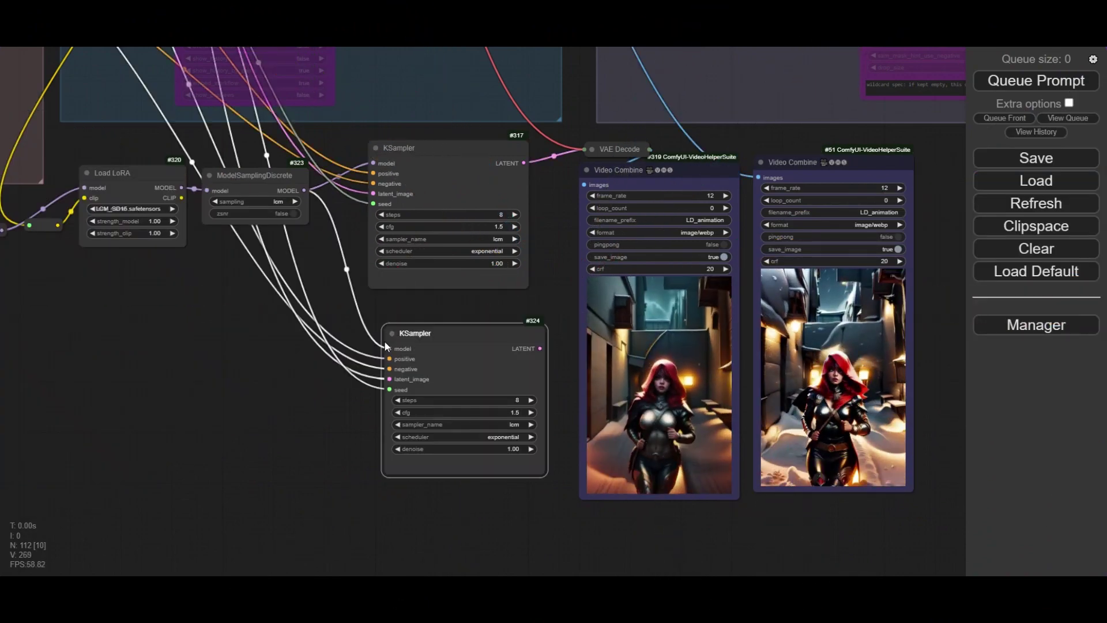
pyautogui.click(420, 305)
pyautogui.scroll(1, 420, 308)
pyautogui.moveTo(443, 341); pyautogui.dragTo(437, 345)
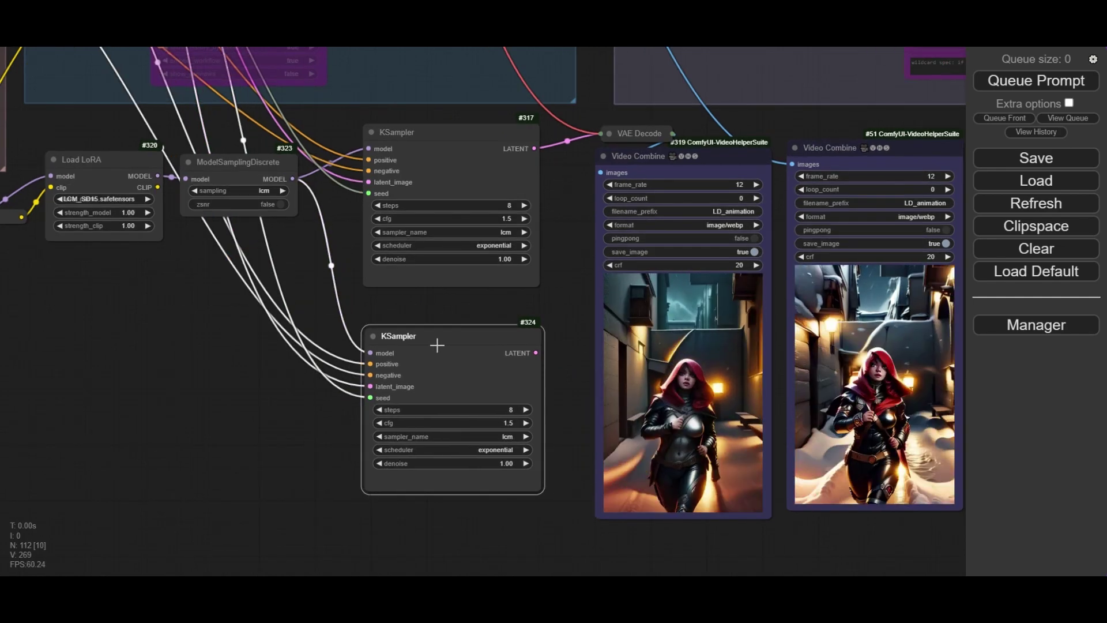
pyautogui.scroll(-1, 437, 346)
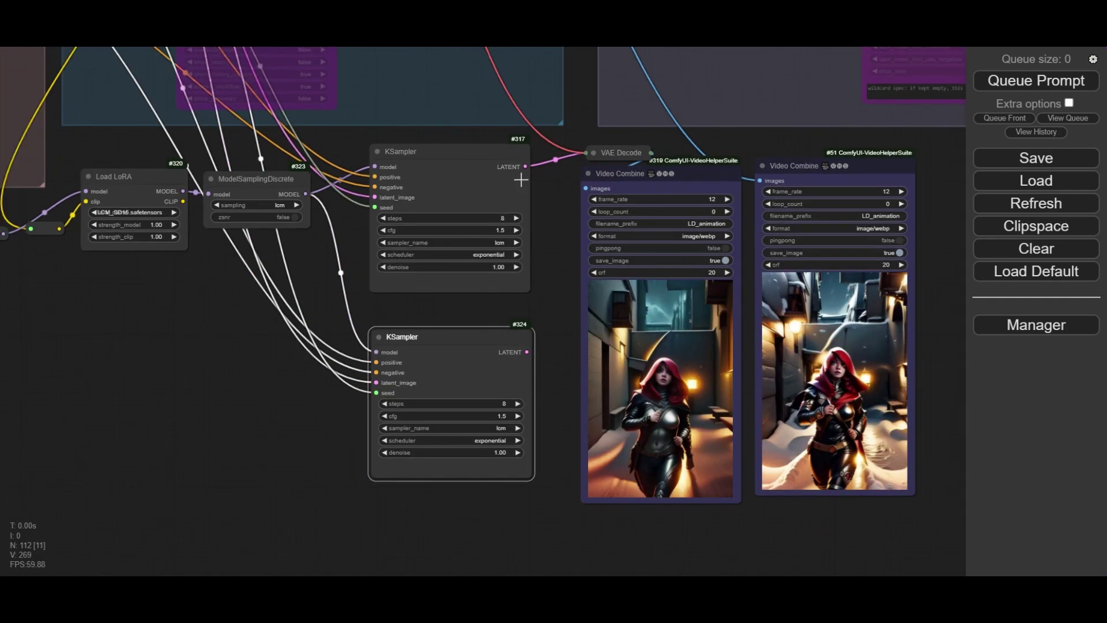
pyautogui.moveTo(525, 168); pyautogui.dragTo(377, 382)
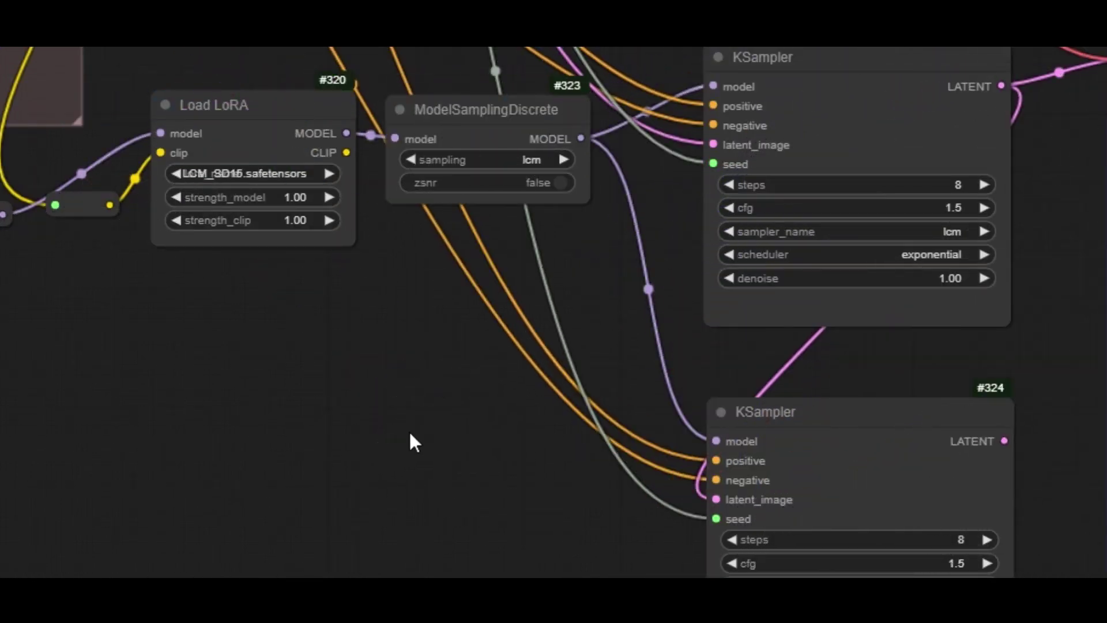
# - Paste ModelSamplingDiscrete #326 (eps) into KSampler #324's model input, leaving steps at 8
pyautogui.hotkey('ctrl', 'shift', 'v')
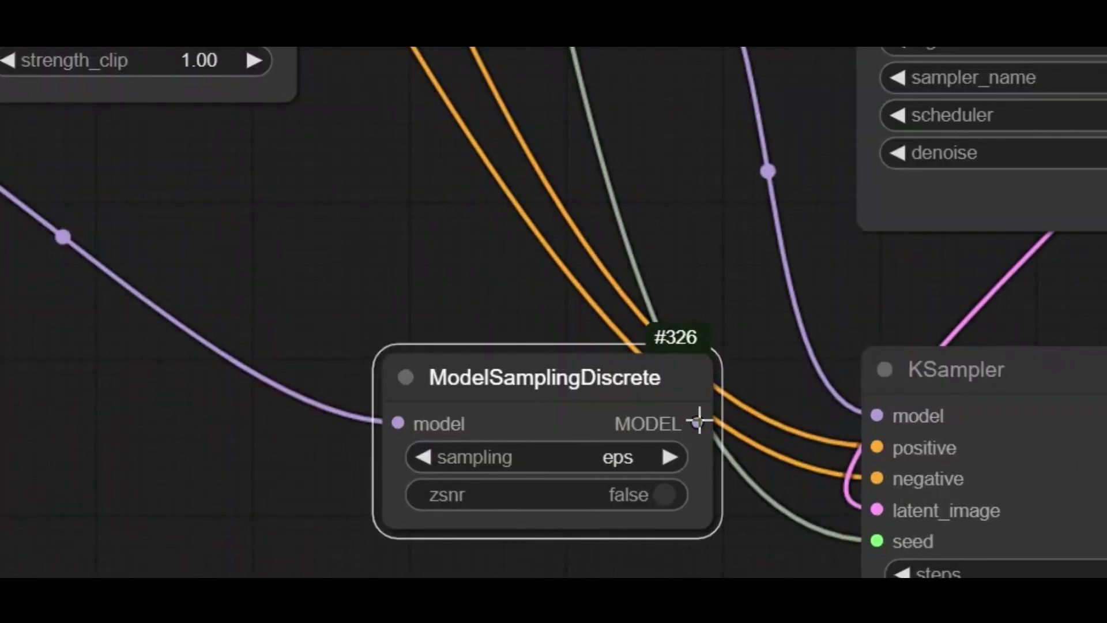
pyautogui.moveTo(699, 421); pyautogui.dragTo(877, 415)
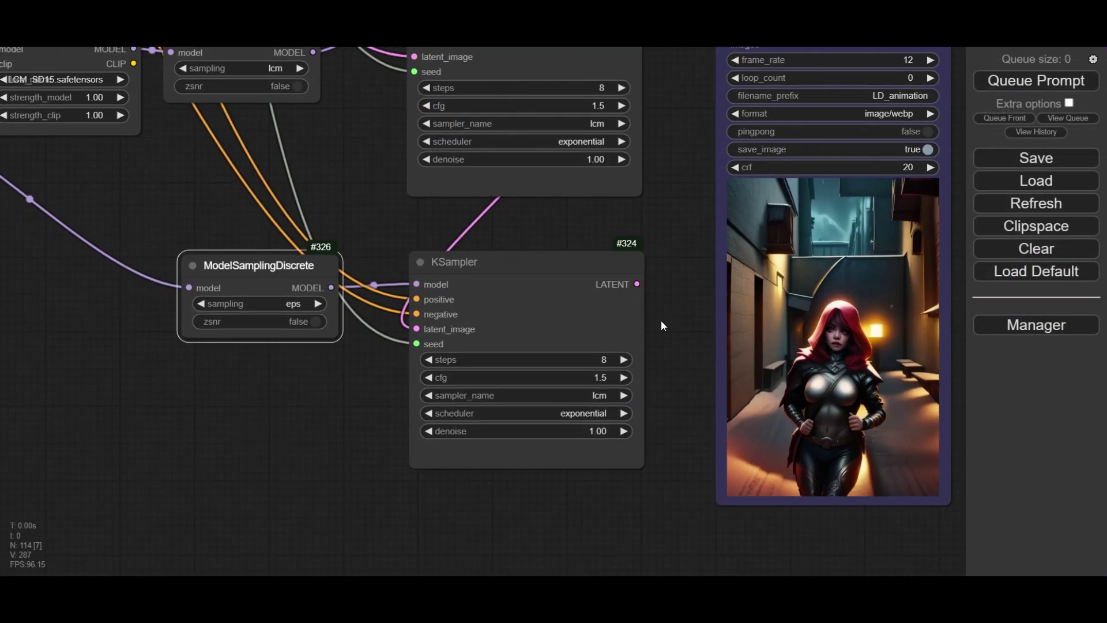
pyautogui.click(603, 359)
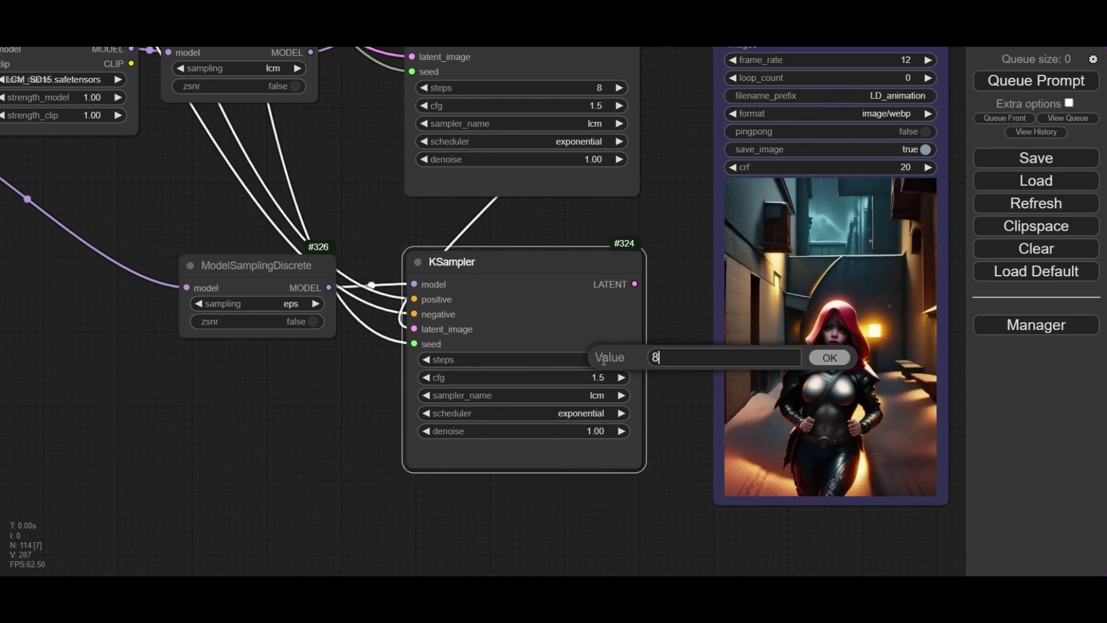
pyautogui.doubleClick(681, 358)
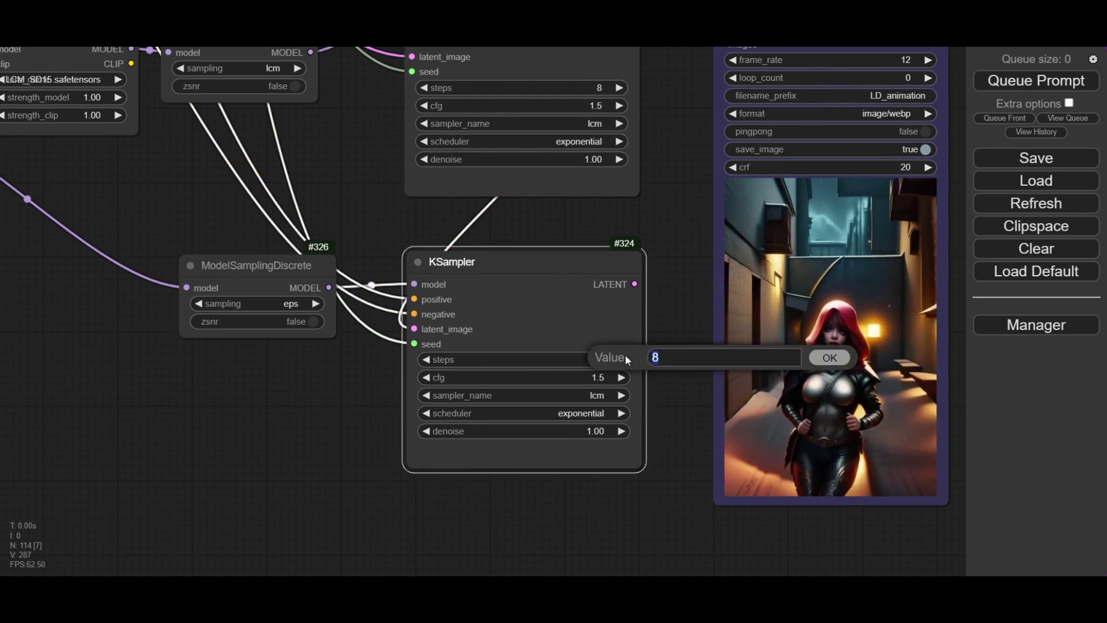
pyautogui.press('Return')
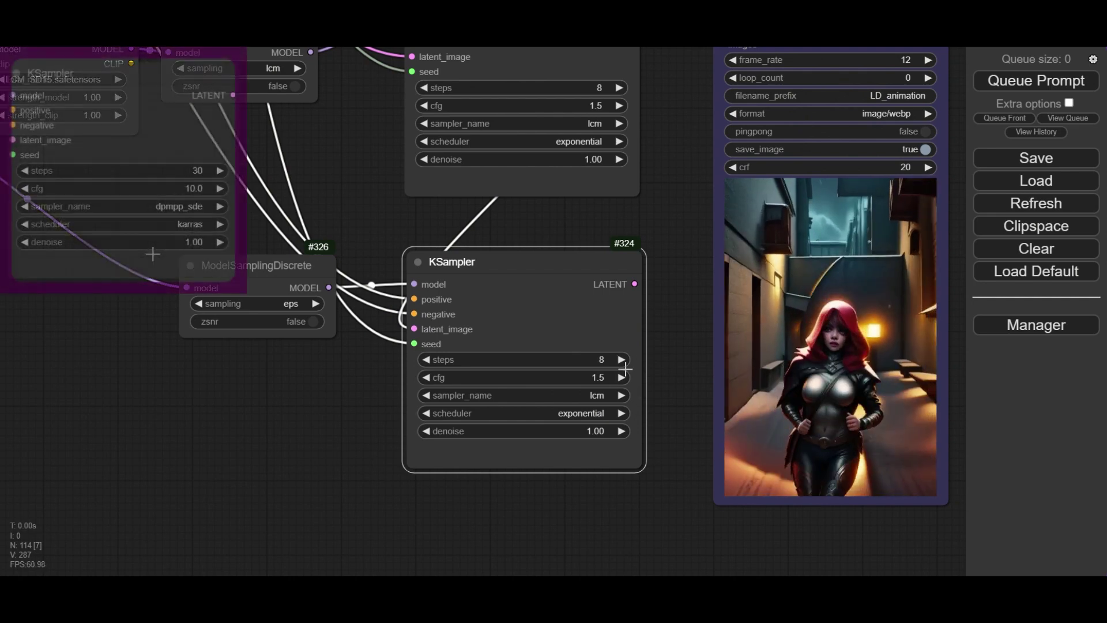
# - Set KSampler #324's cfg to 10
pyautogui.click(596, 377)
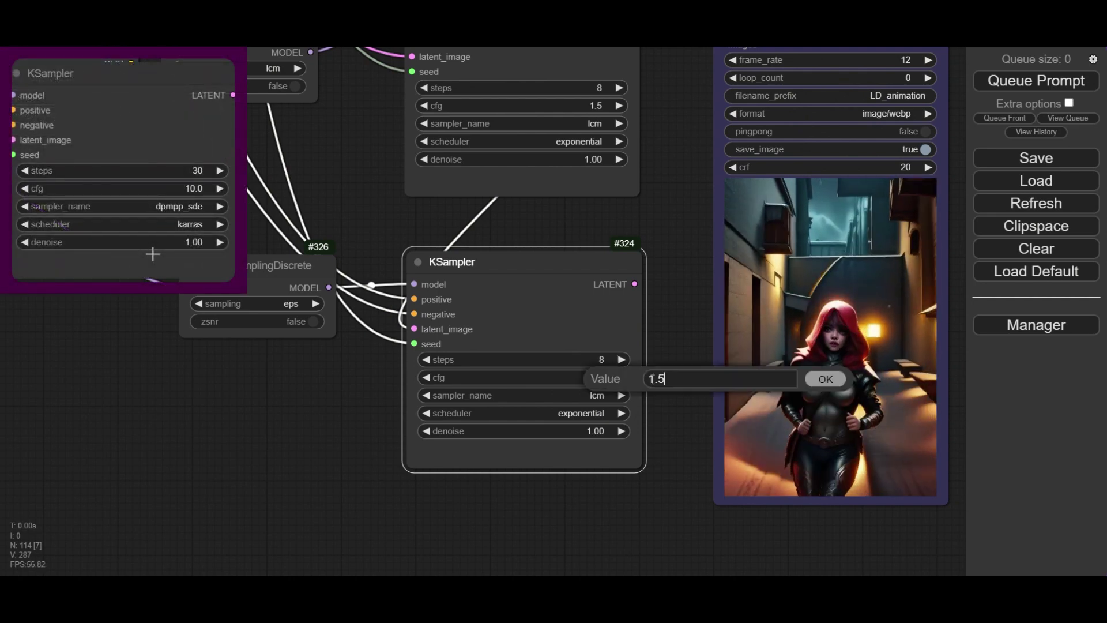
pyautogui.write('10')
pyautogui.press('Return')
pyautogui.scroll(4, 750, 363)
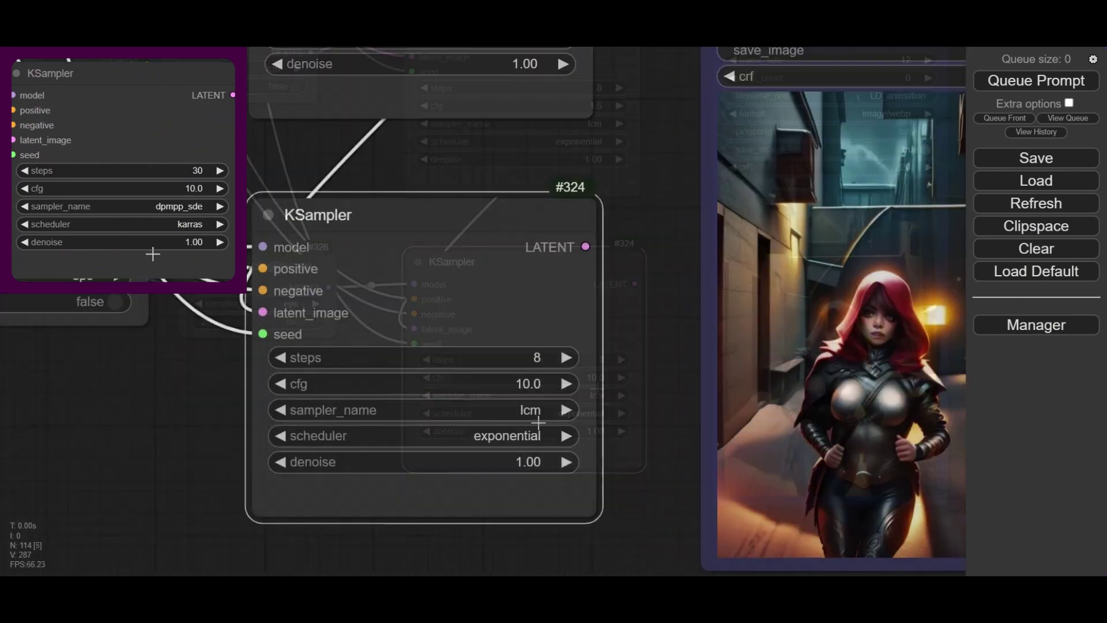
# - Choose the dpmpp_sde sampler and karras scheduler on KSampler #324
pyautogui.click(535, 408)
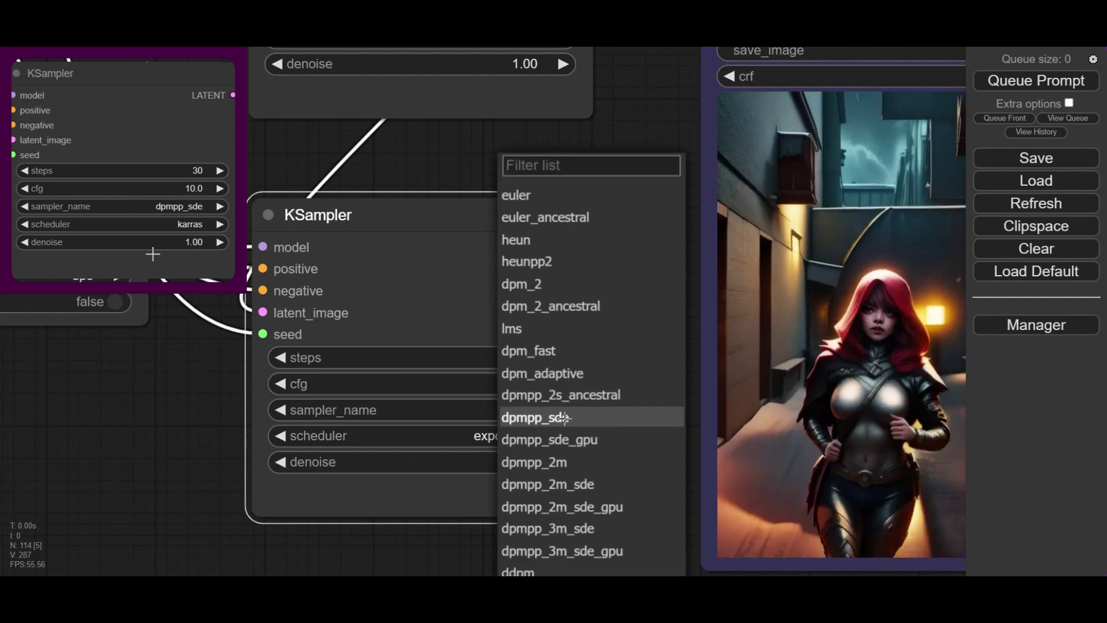
pyautogui.click(565, 417)
pyautogui.click(512, 435)
pyautogui.click(520, 443)
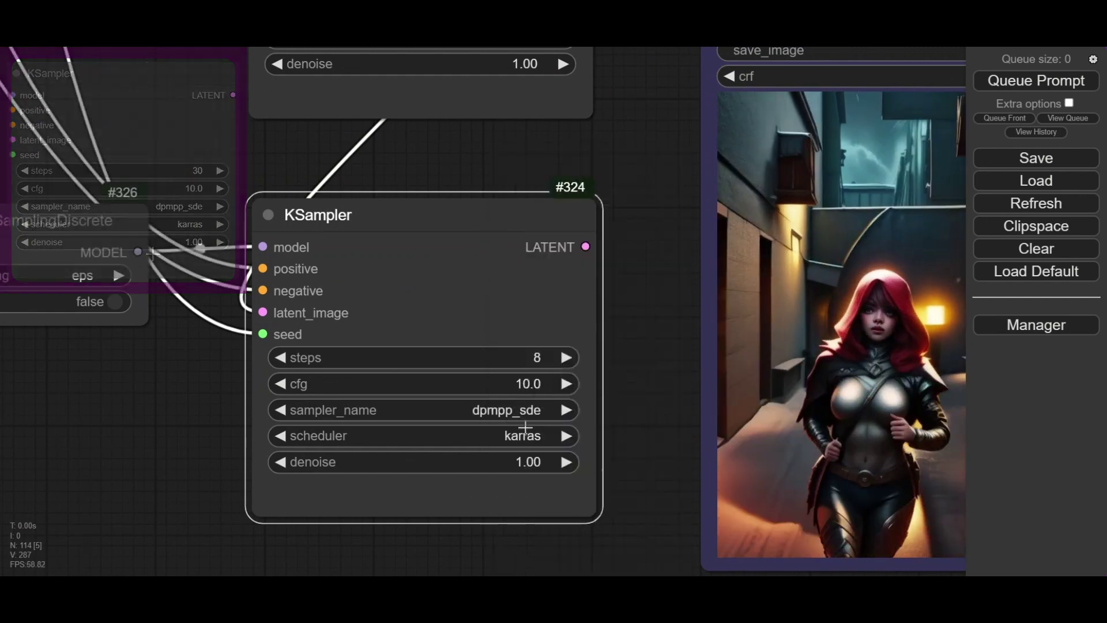